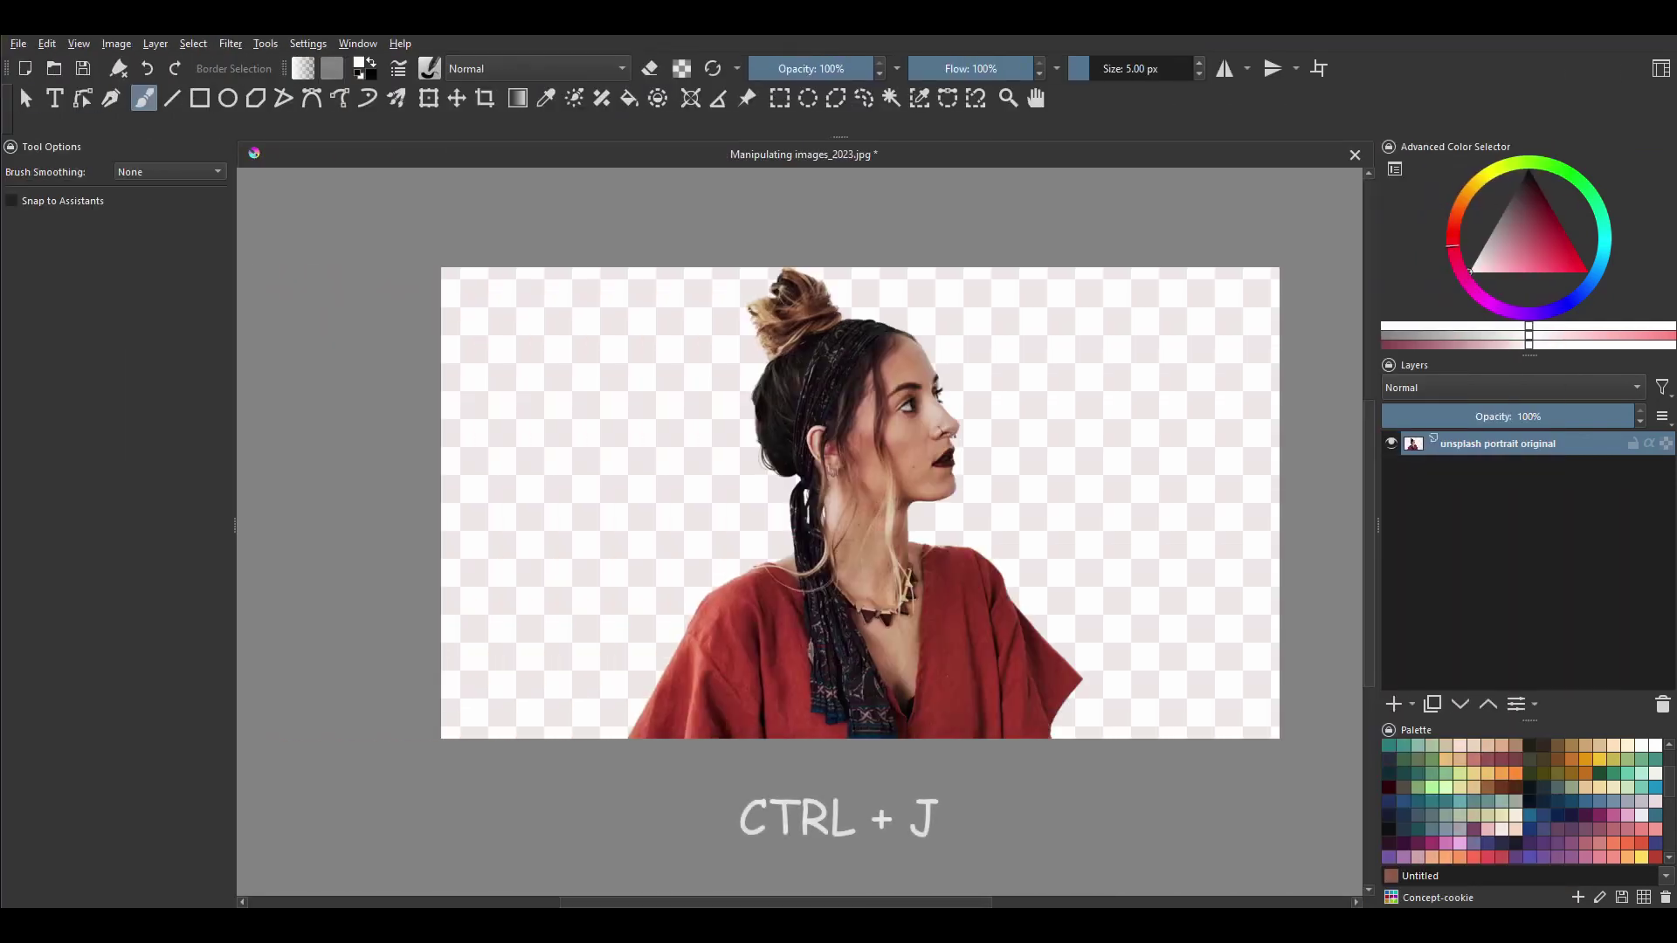
# Step: Duplicate the unsplash portrait original layer so a copy sits above it
pyautogui.hotkey('ctrl', 'j')
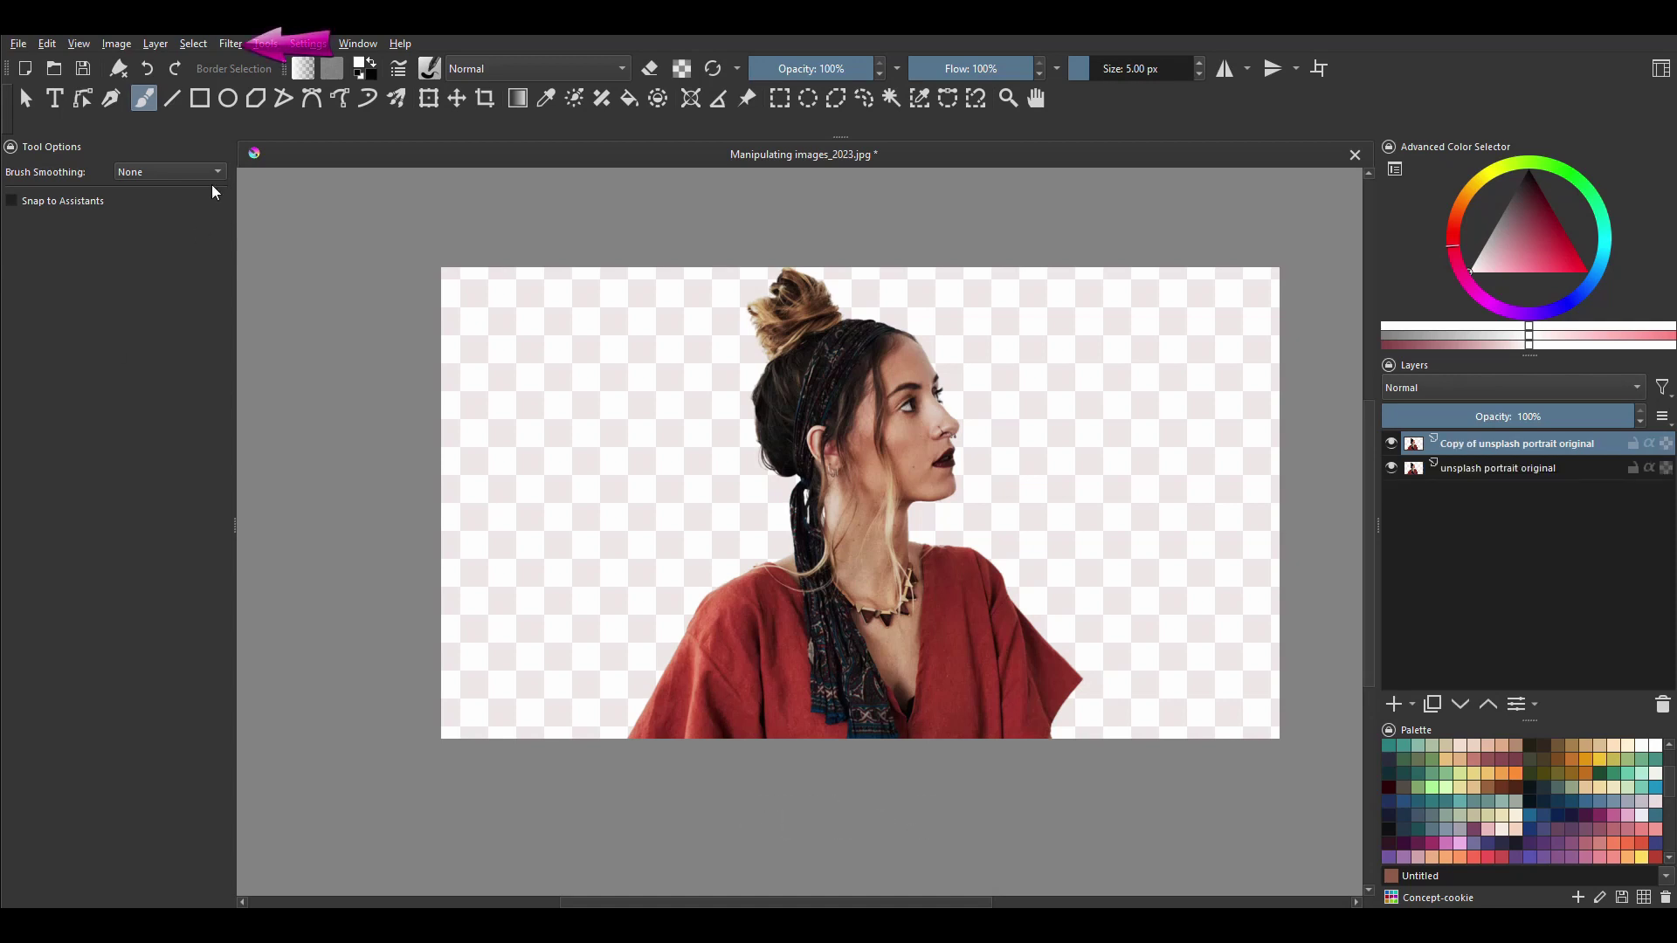
pyautogui.click(232, 45)
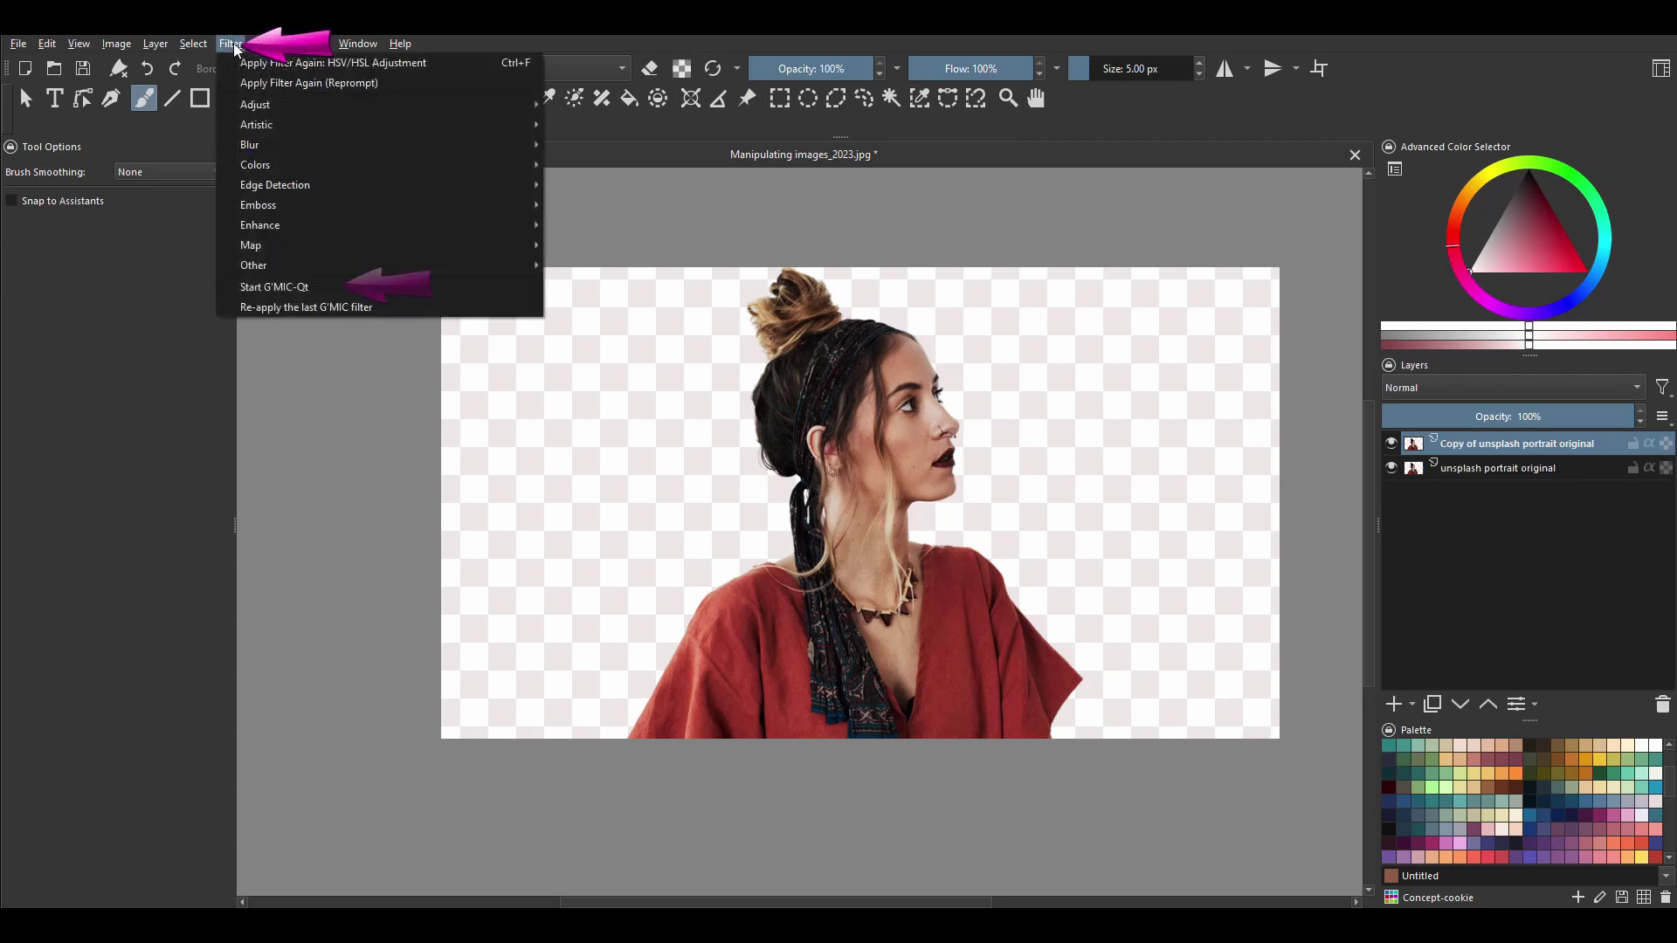
# Step: Apply G'MIC Deformations > Breaks to the copy layer with amplitude 232 and frequency 34.4
pyautogui.click(299, 285)
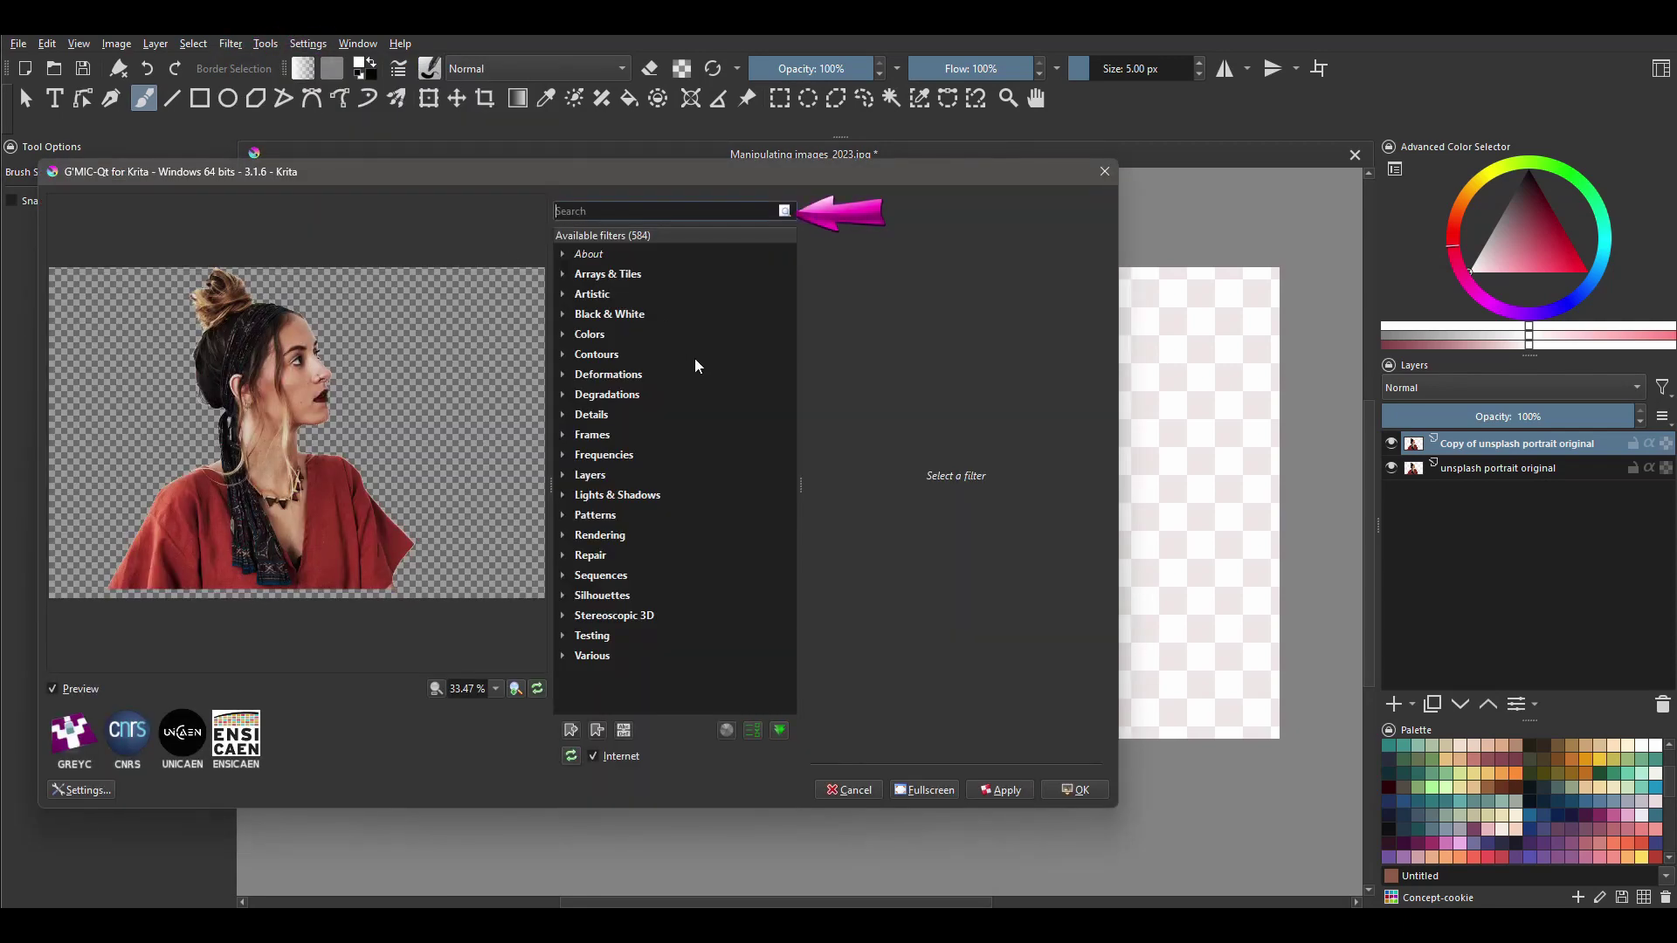
pyautogui.write('bre')
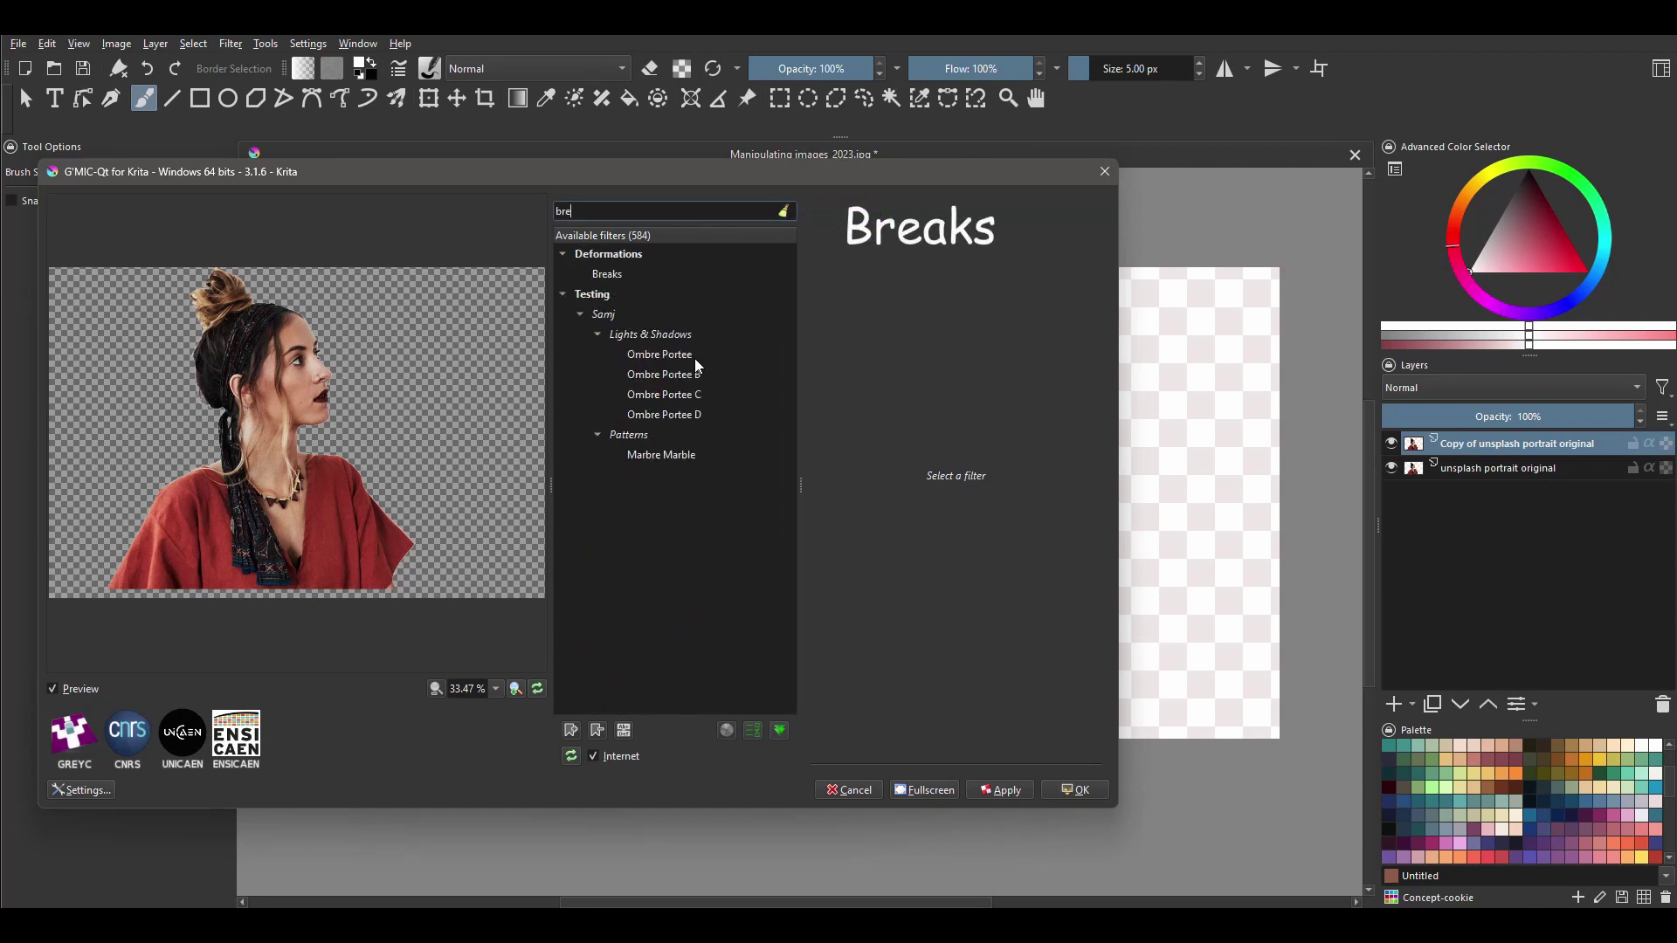
pyautogui.write('aks')
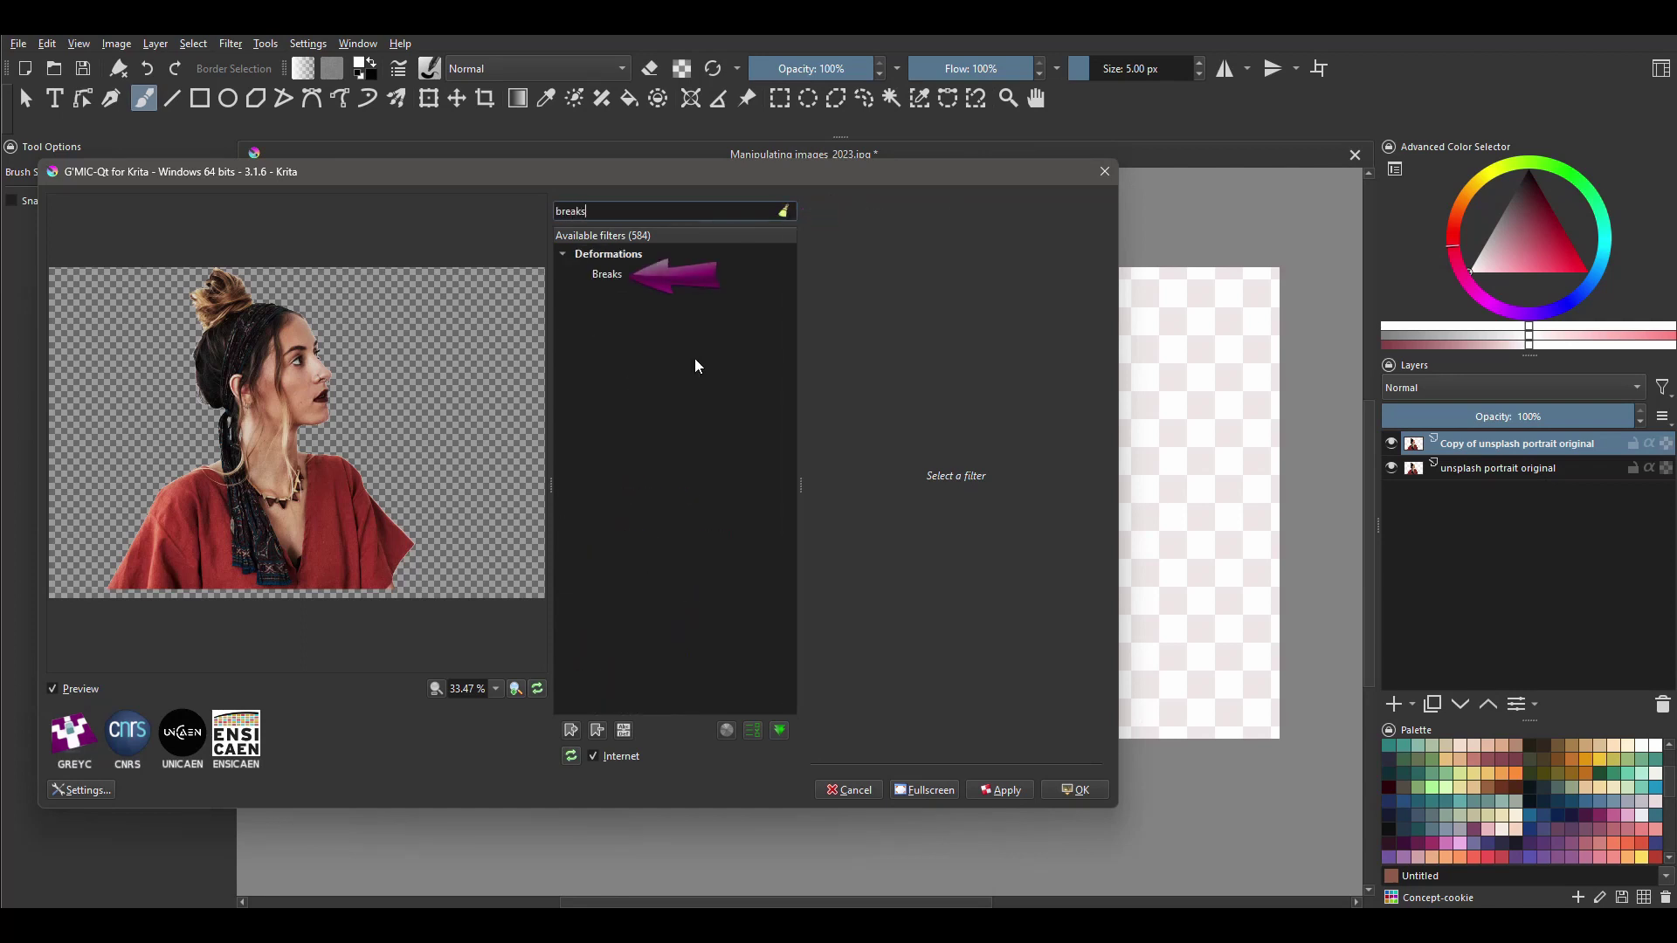
pyautogui.click(605, 275)
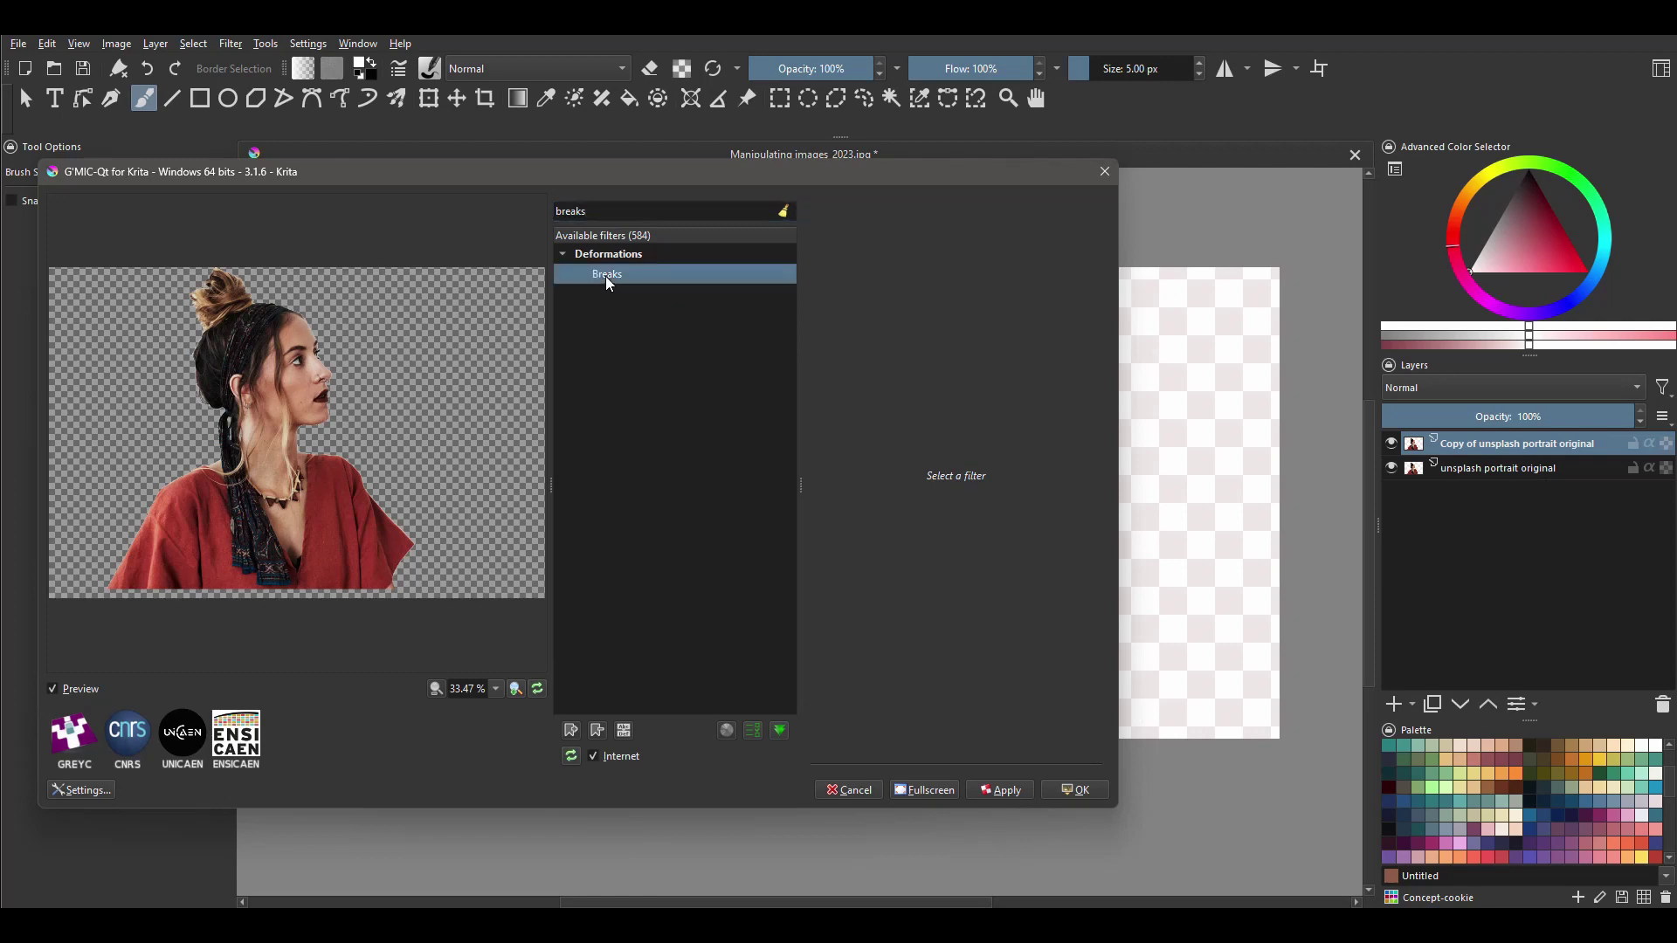
pyautogui.doubleClick(1044, 278)
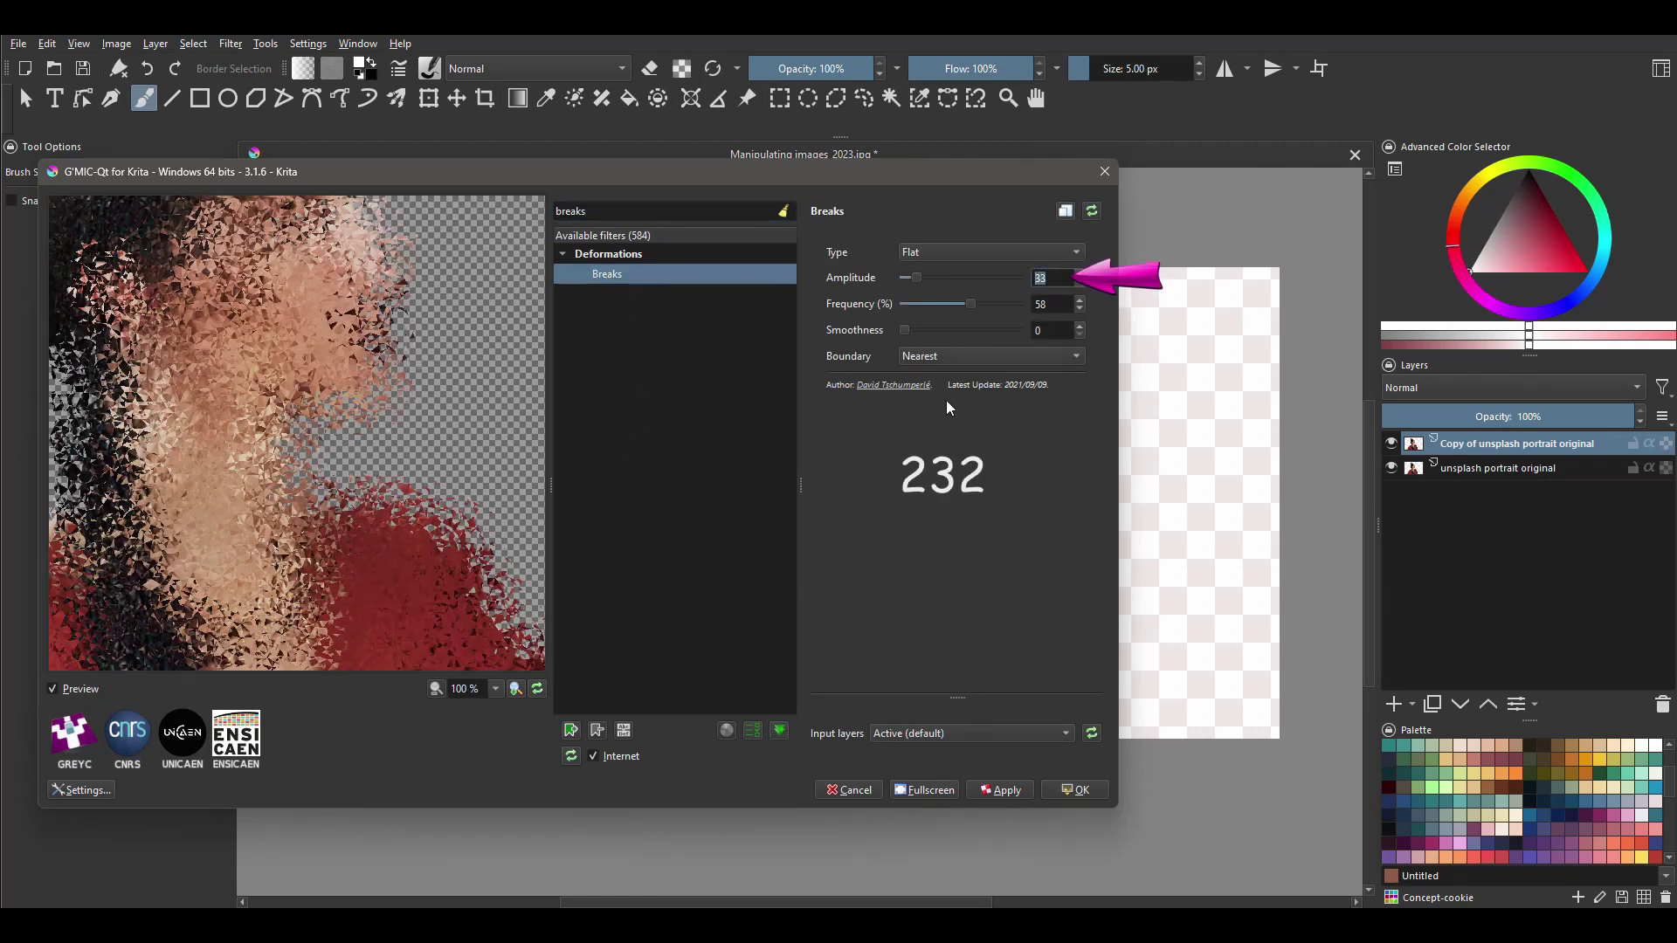
pyautogui.write('232')
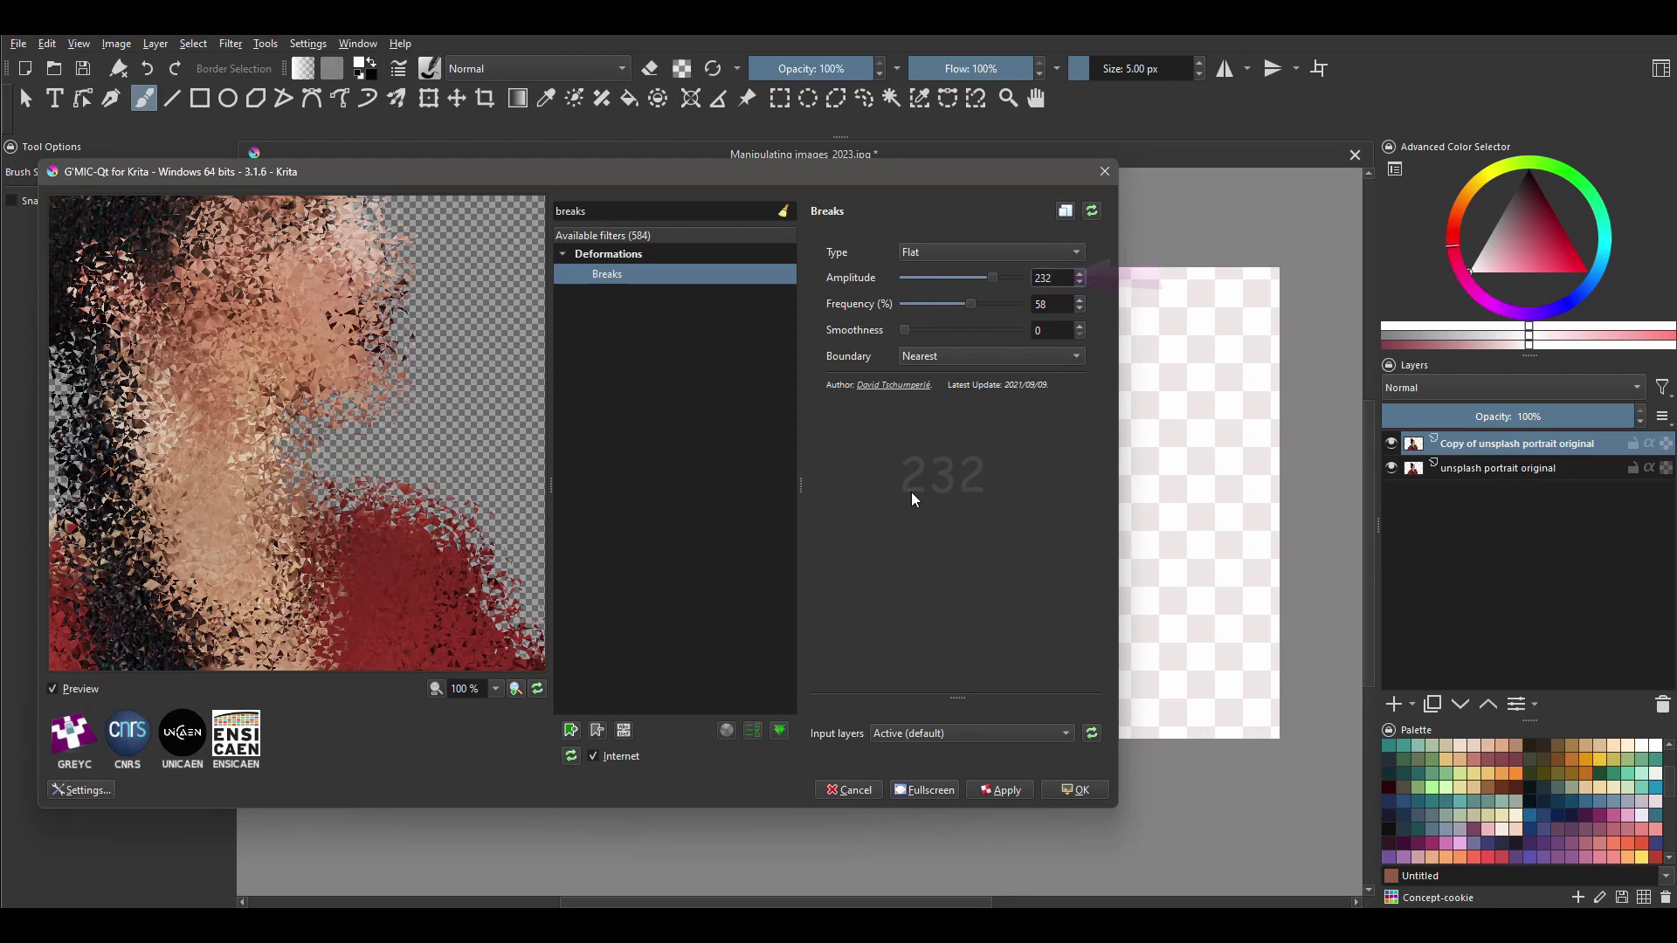
pyautogui.doubleClick(1044, 304)
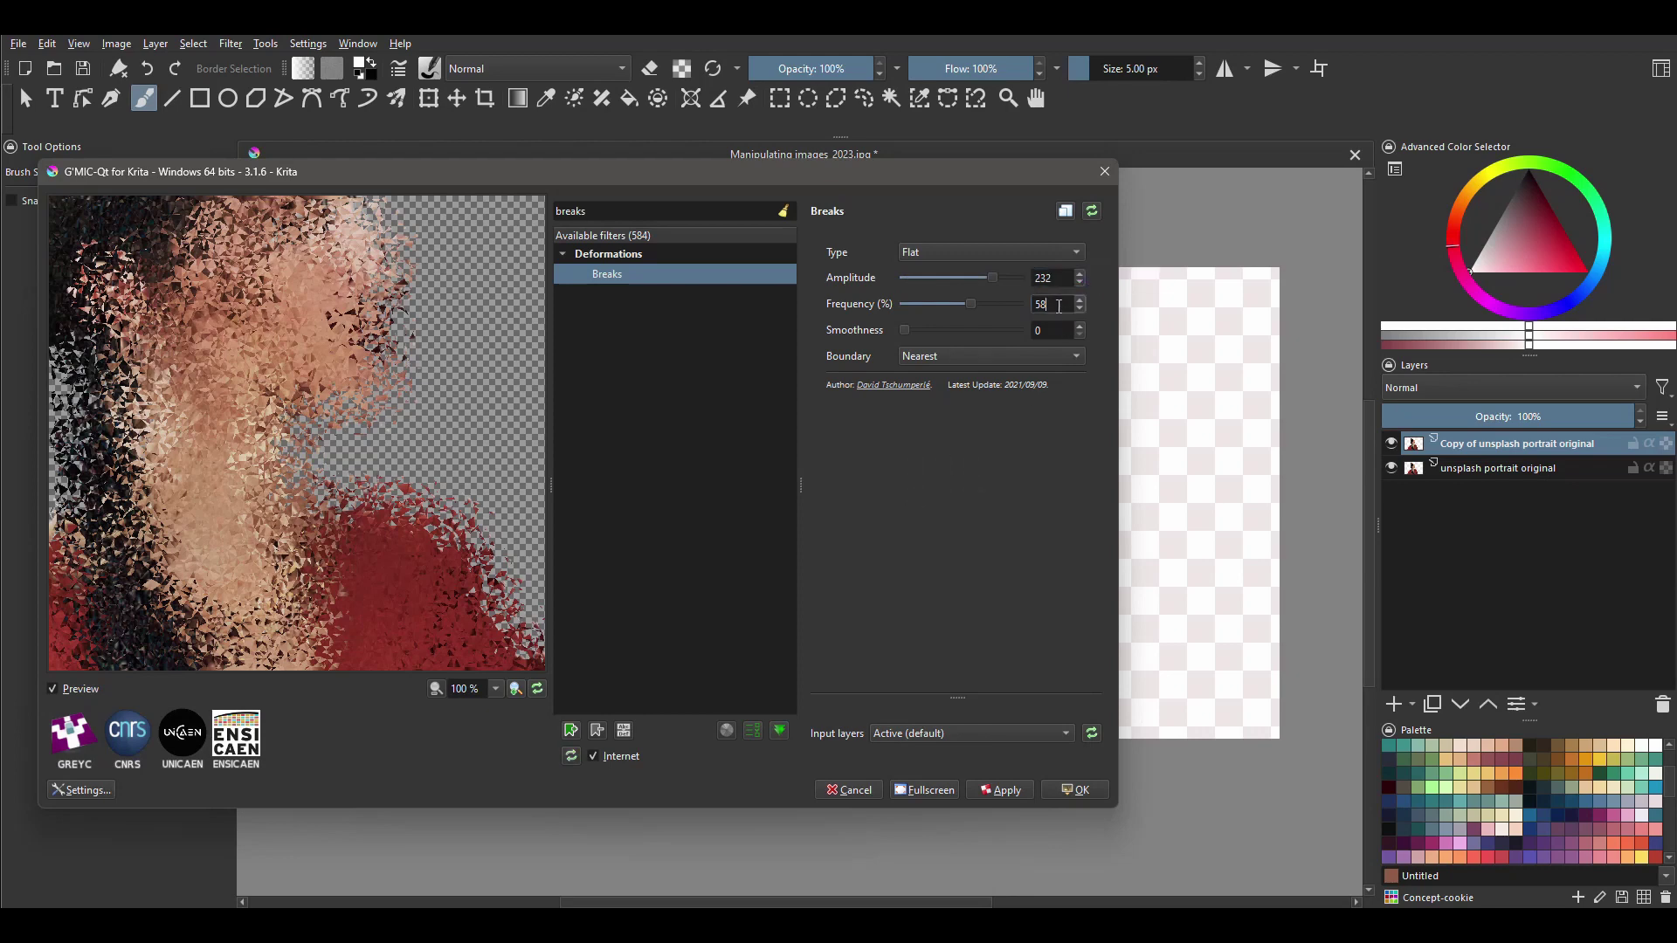
pyautogui.write('34.4')
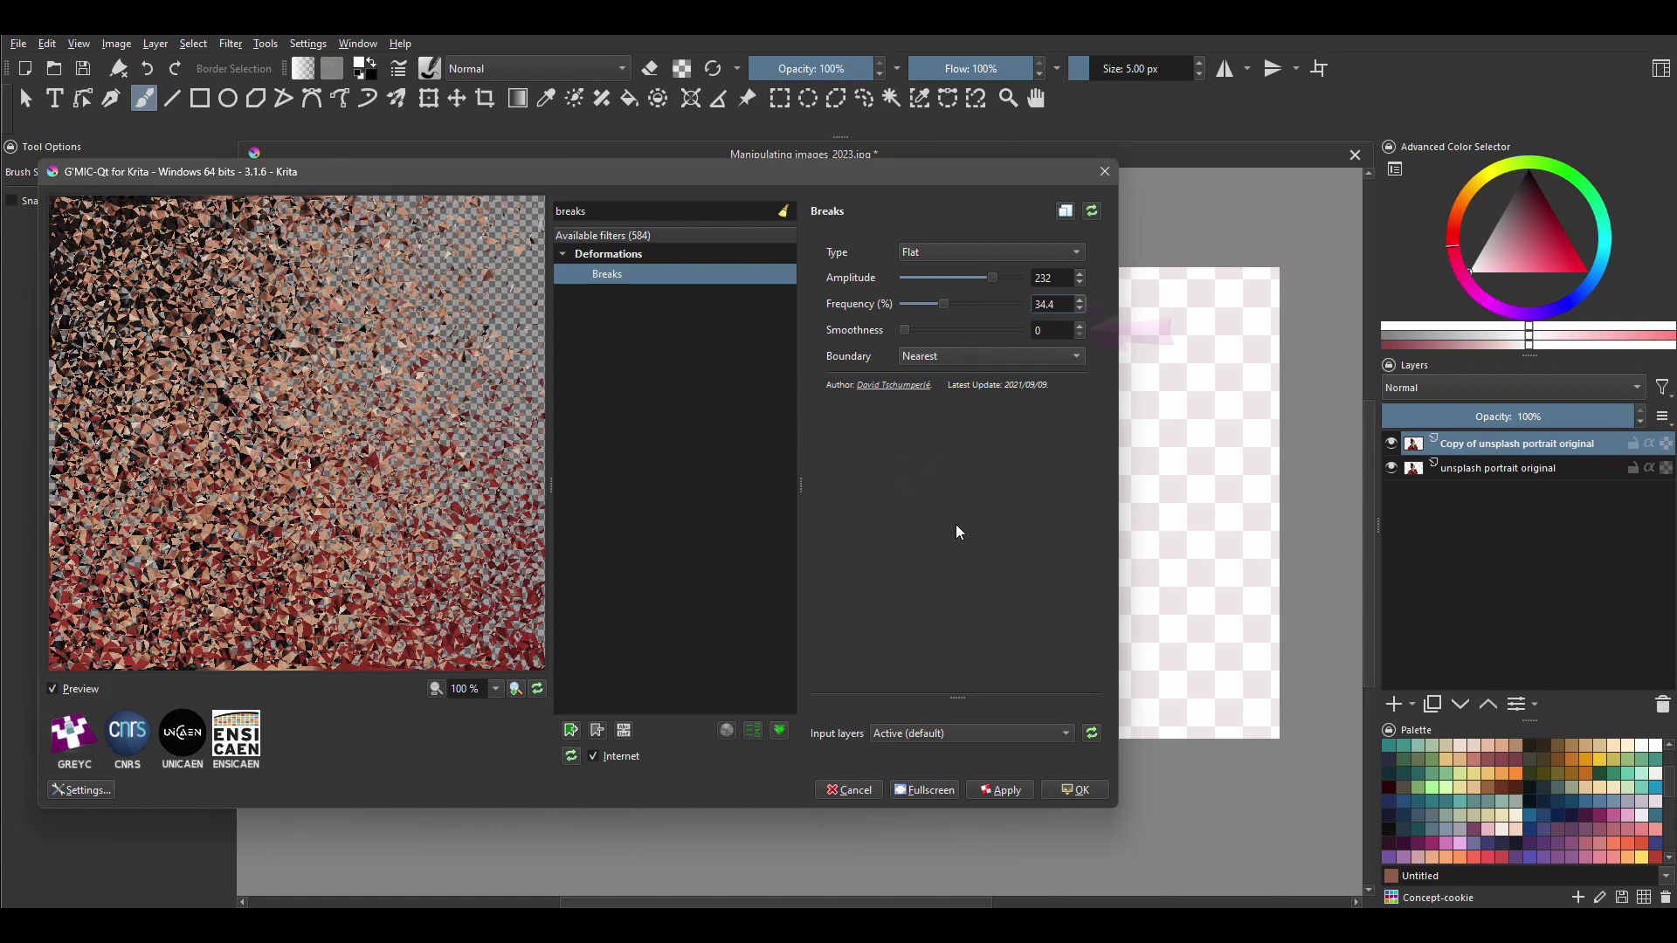
pyautogui.click(1083, 789)
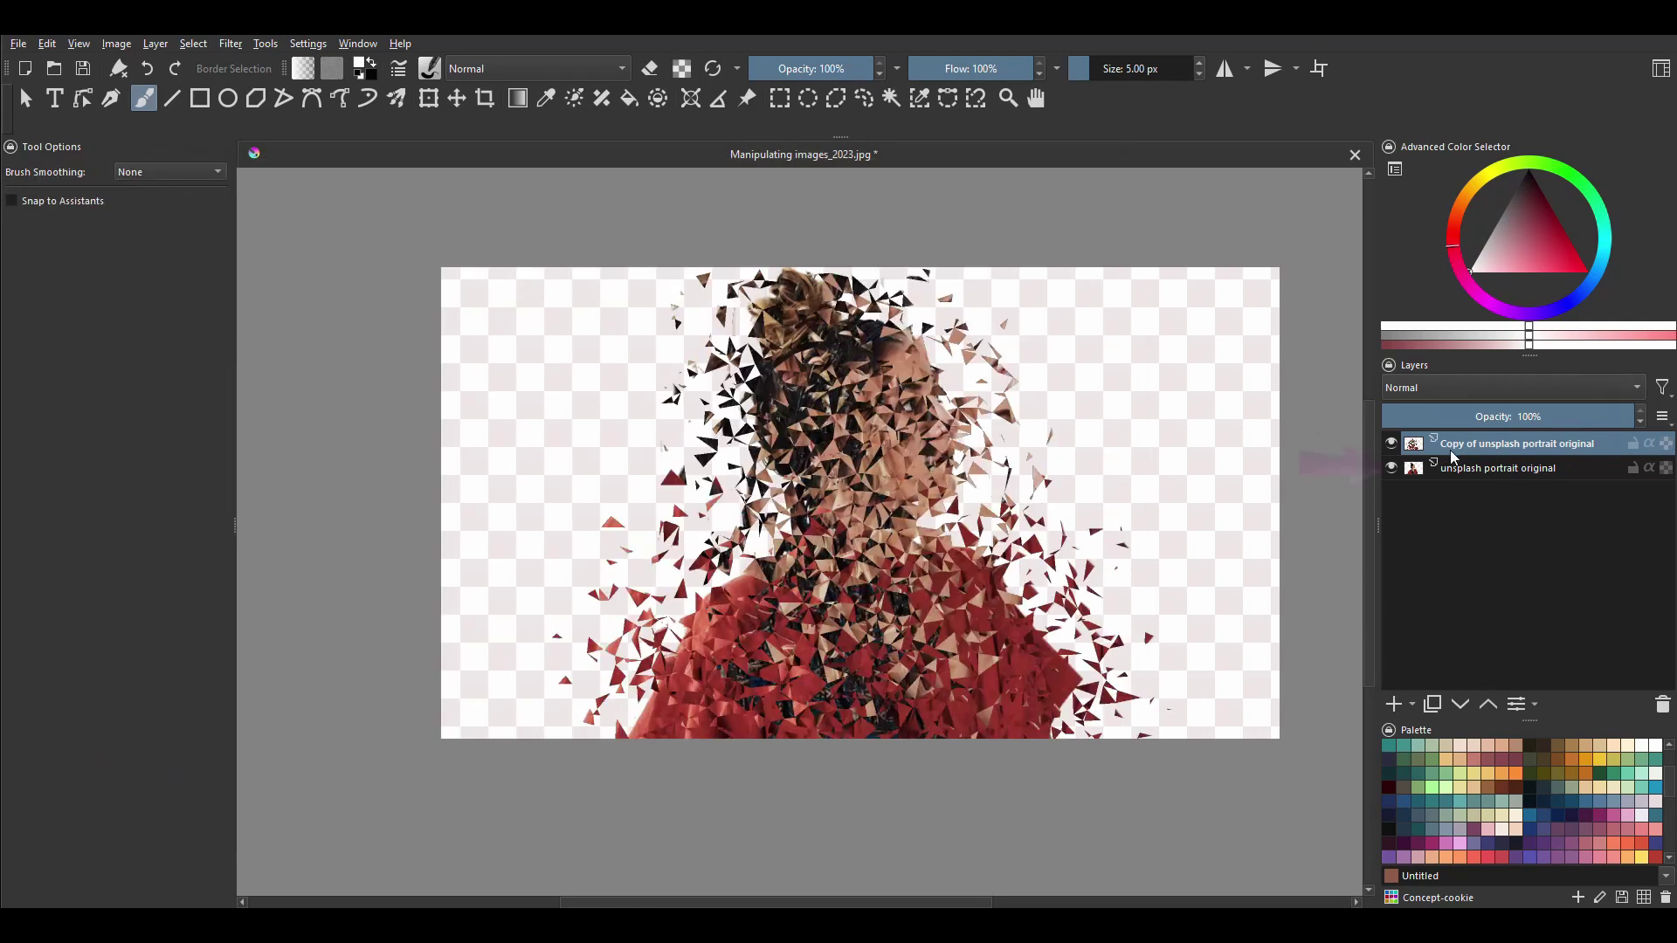
# Step: Shift the original portrait layer slightly to the right behind the shattered copy
pyautogui.click(1469, 470)
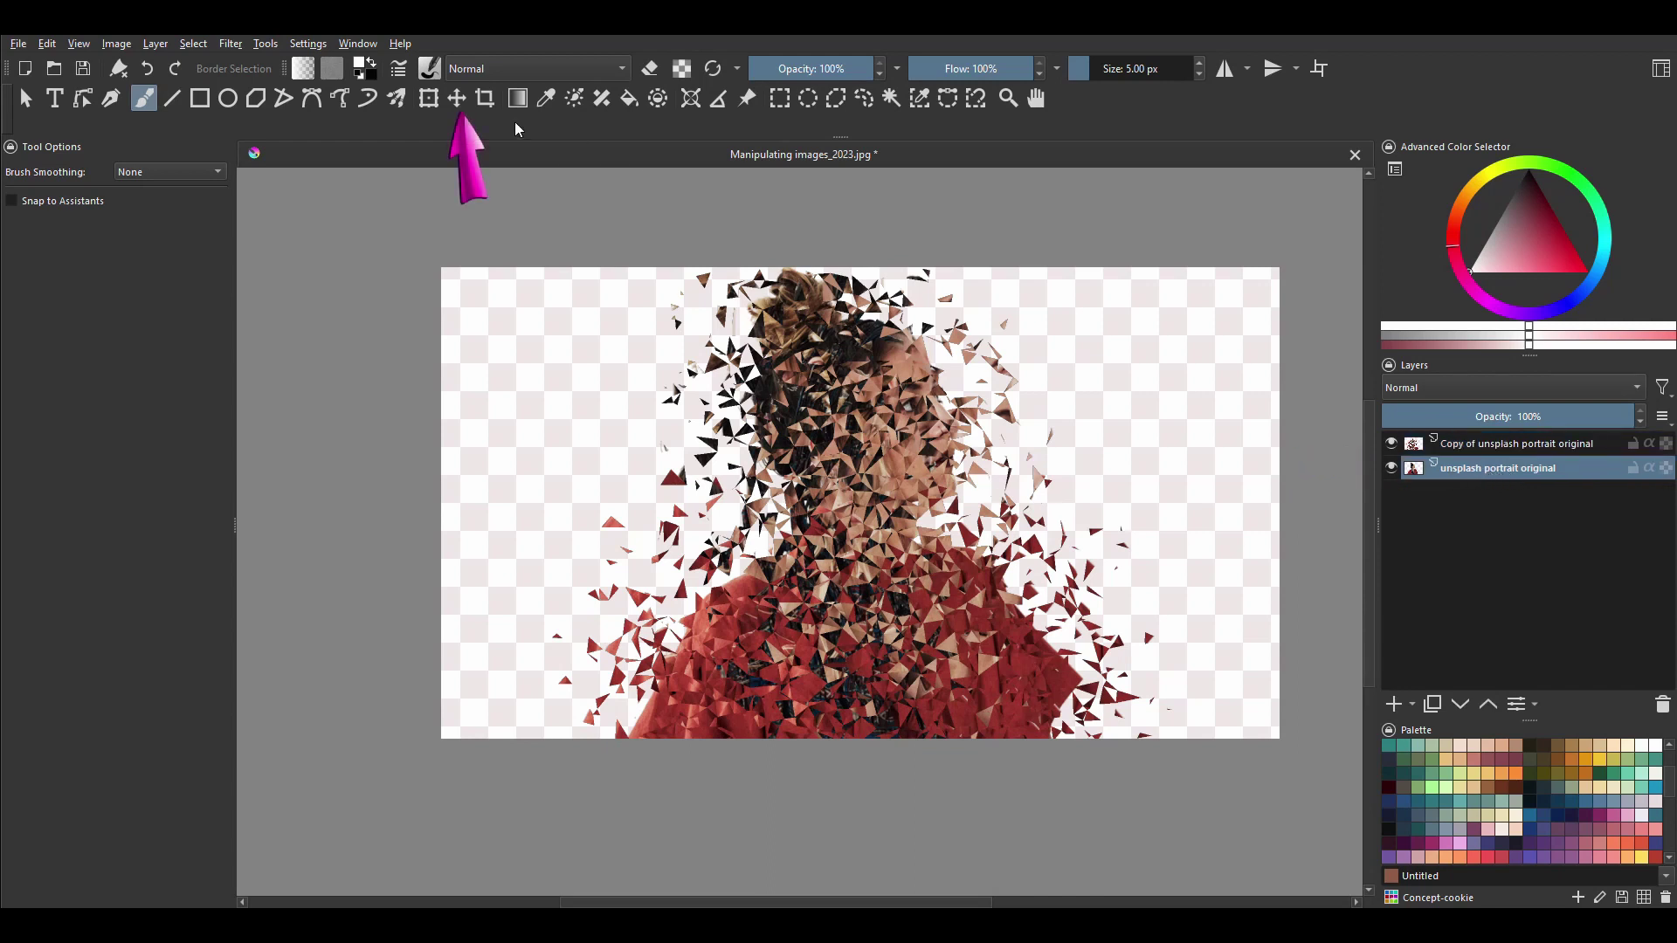
pyautogui.click(457, 99)
pyautogui.moveTo(885, 547); pyautogui.dragTo(973, 551)
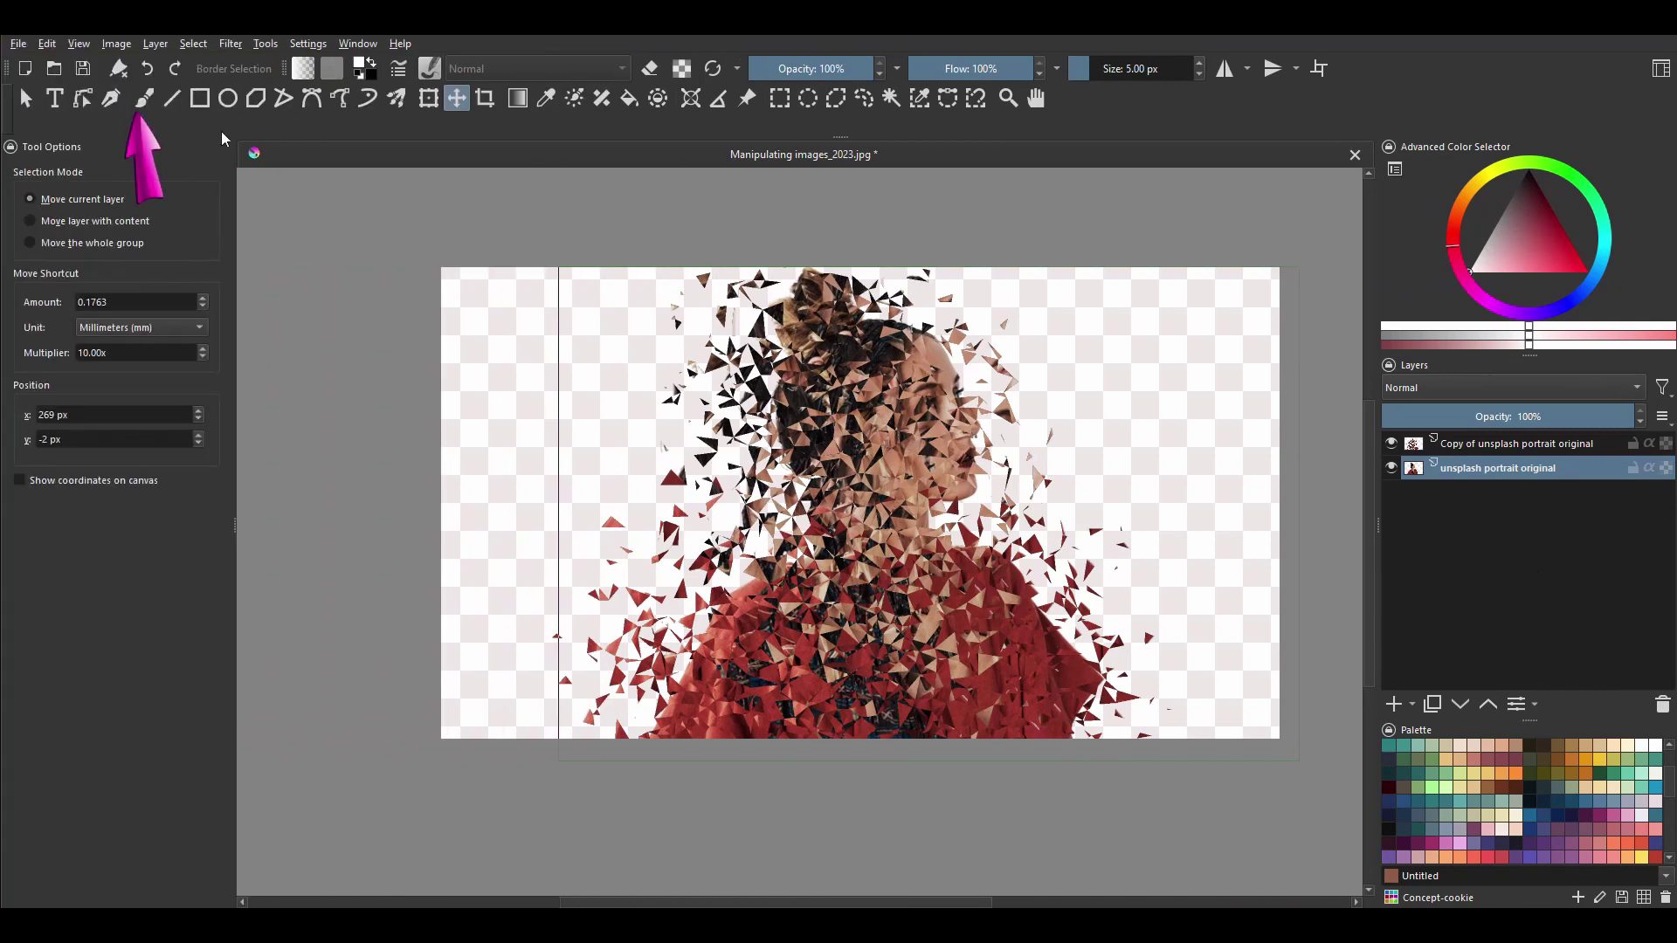
pyautogui.click(142, 100)
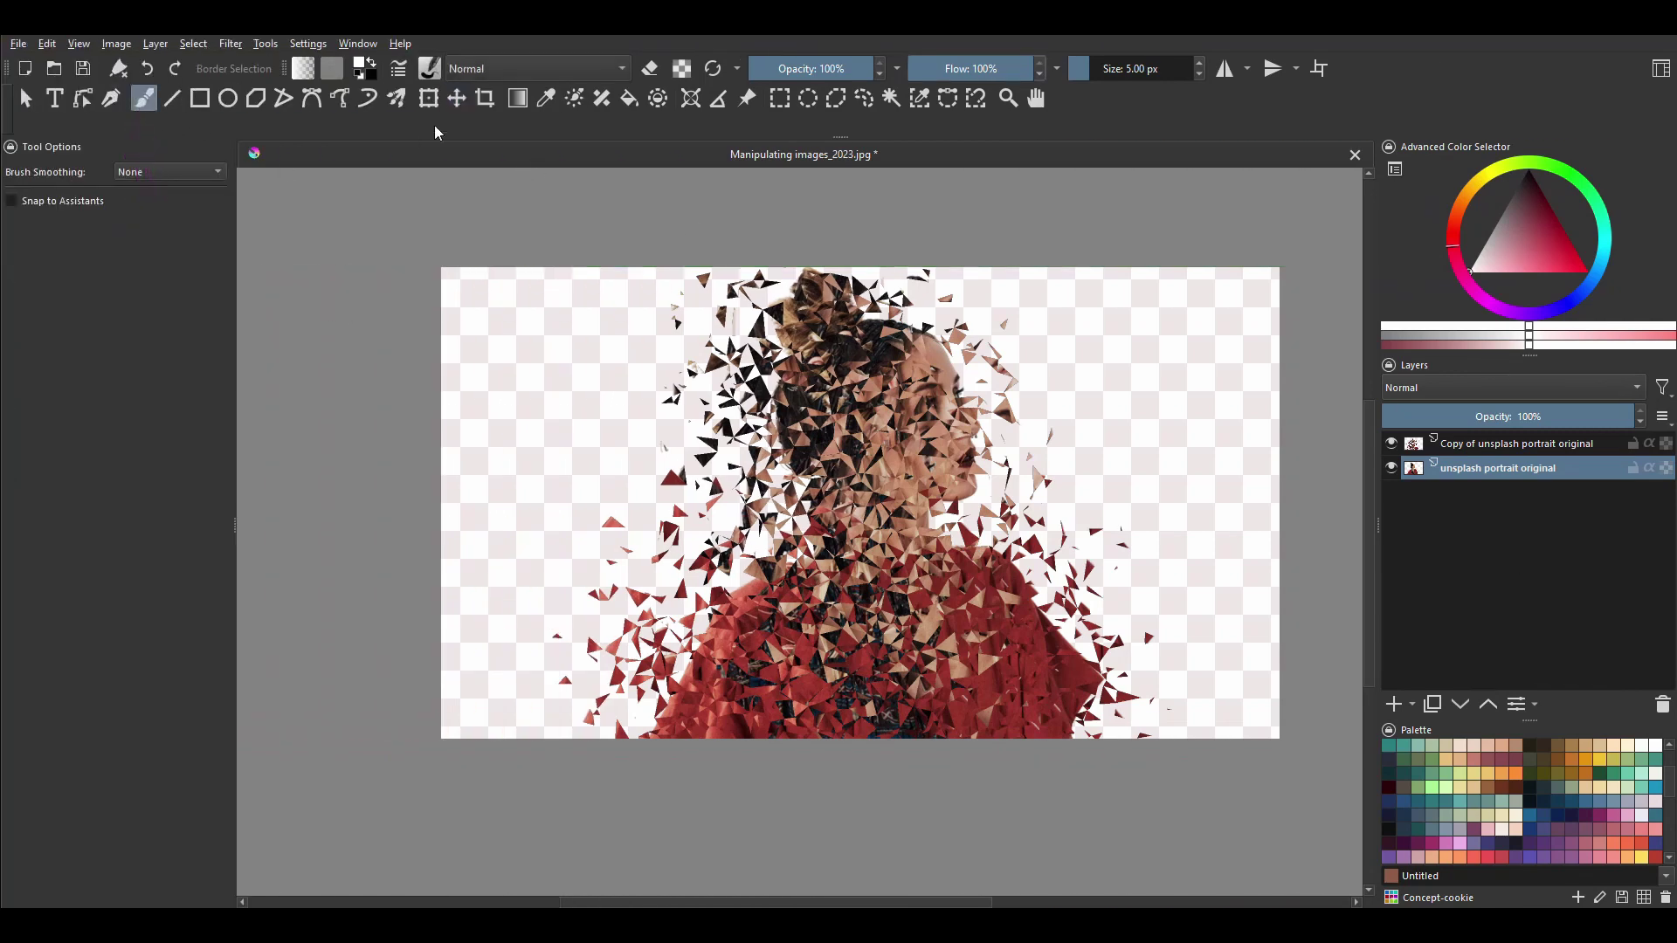
# Step: Set the brush to the Airbrush linear preset in eraser mode at 90% opacity and 70% flow
pyautogui.click(430, 70)
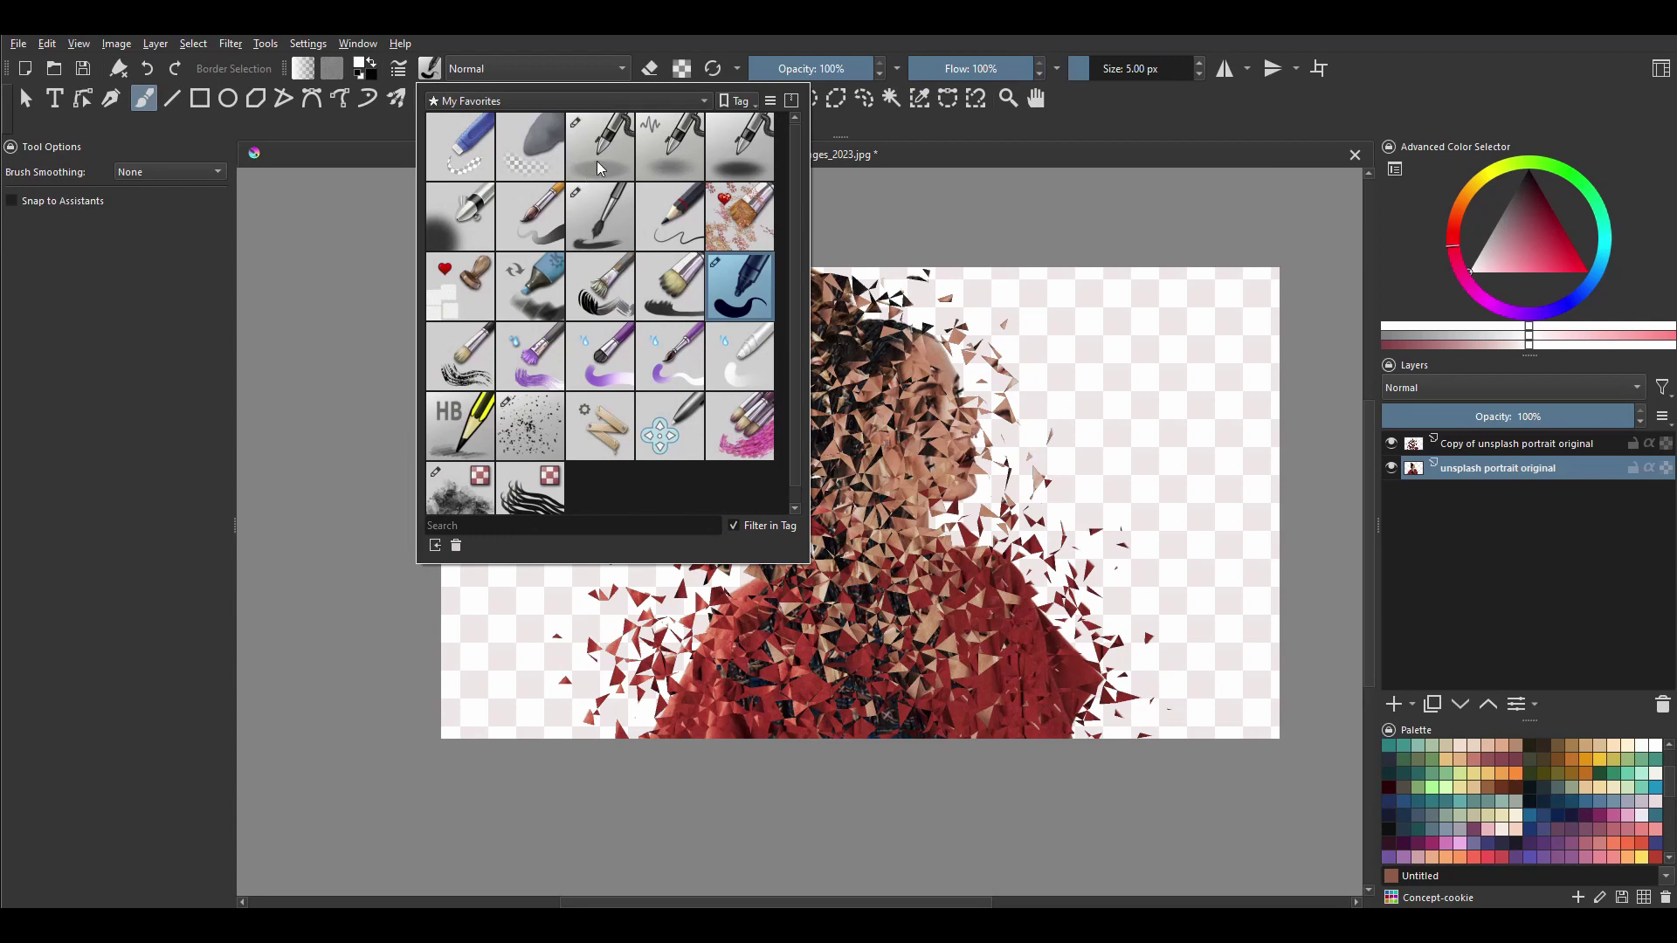
pyautogui.moveTo(597, 166)
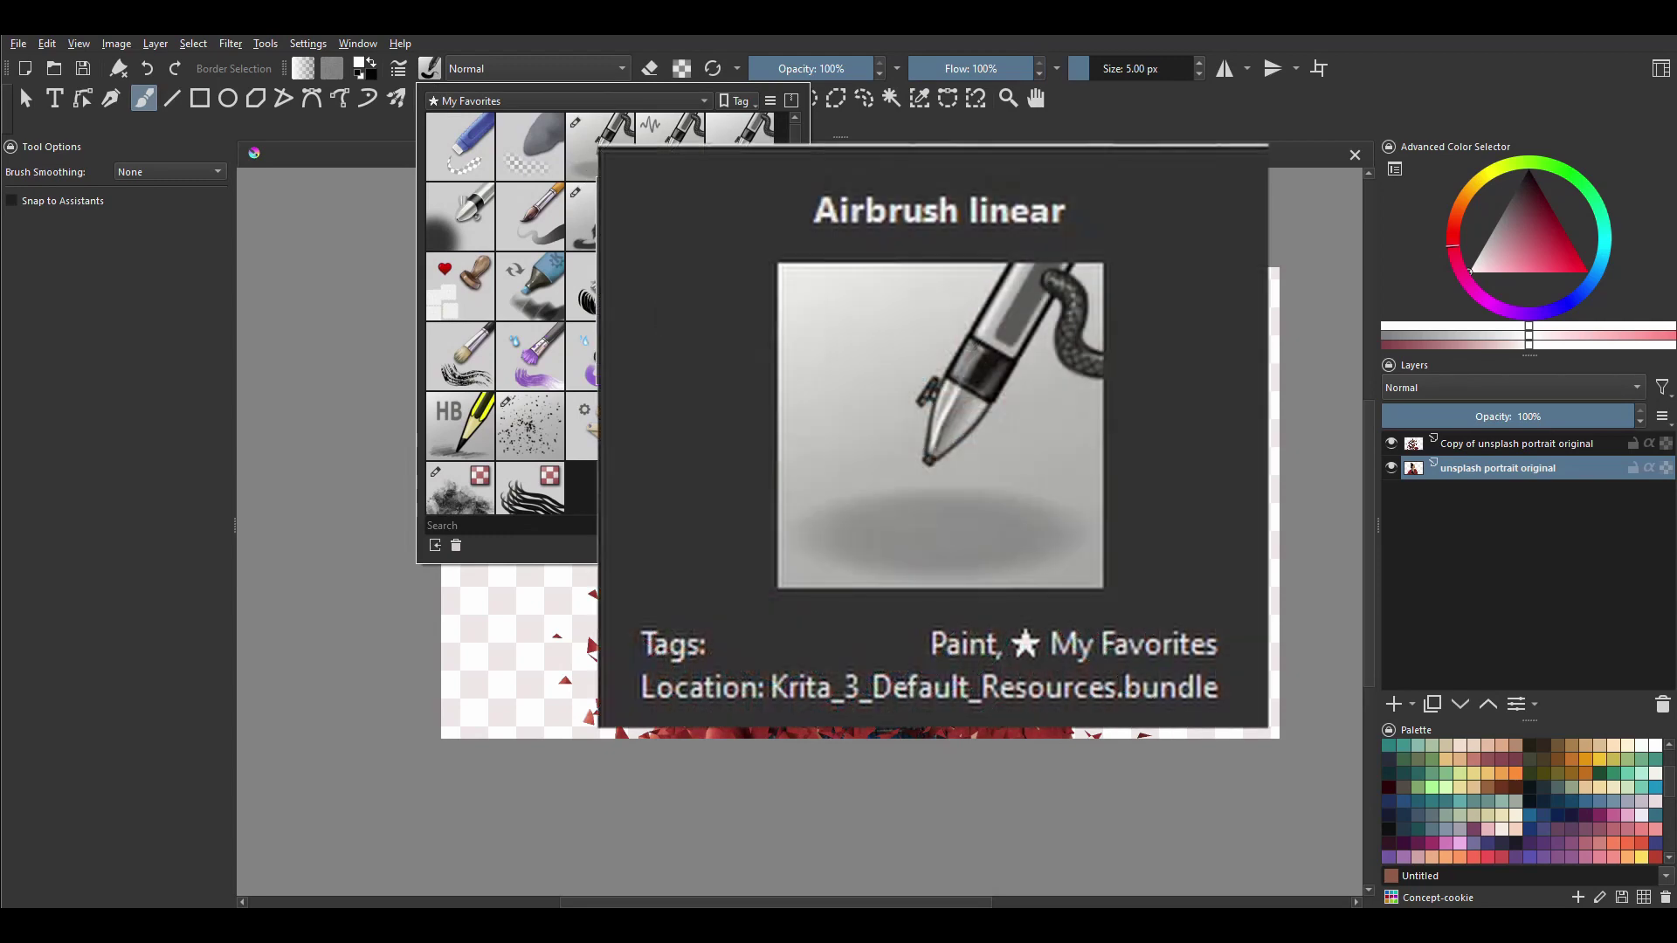
pyautogui.click(599, 151)
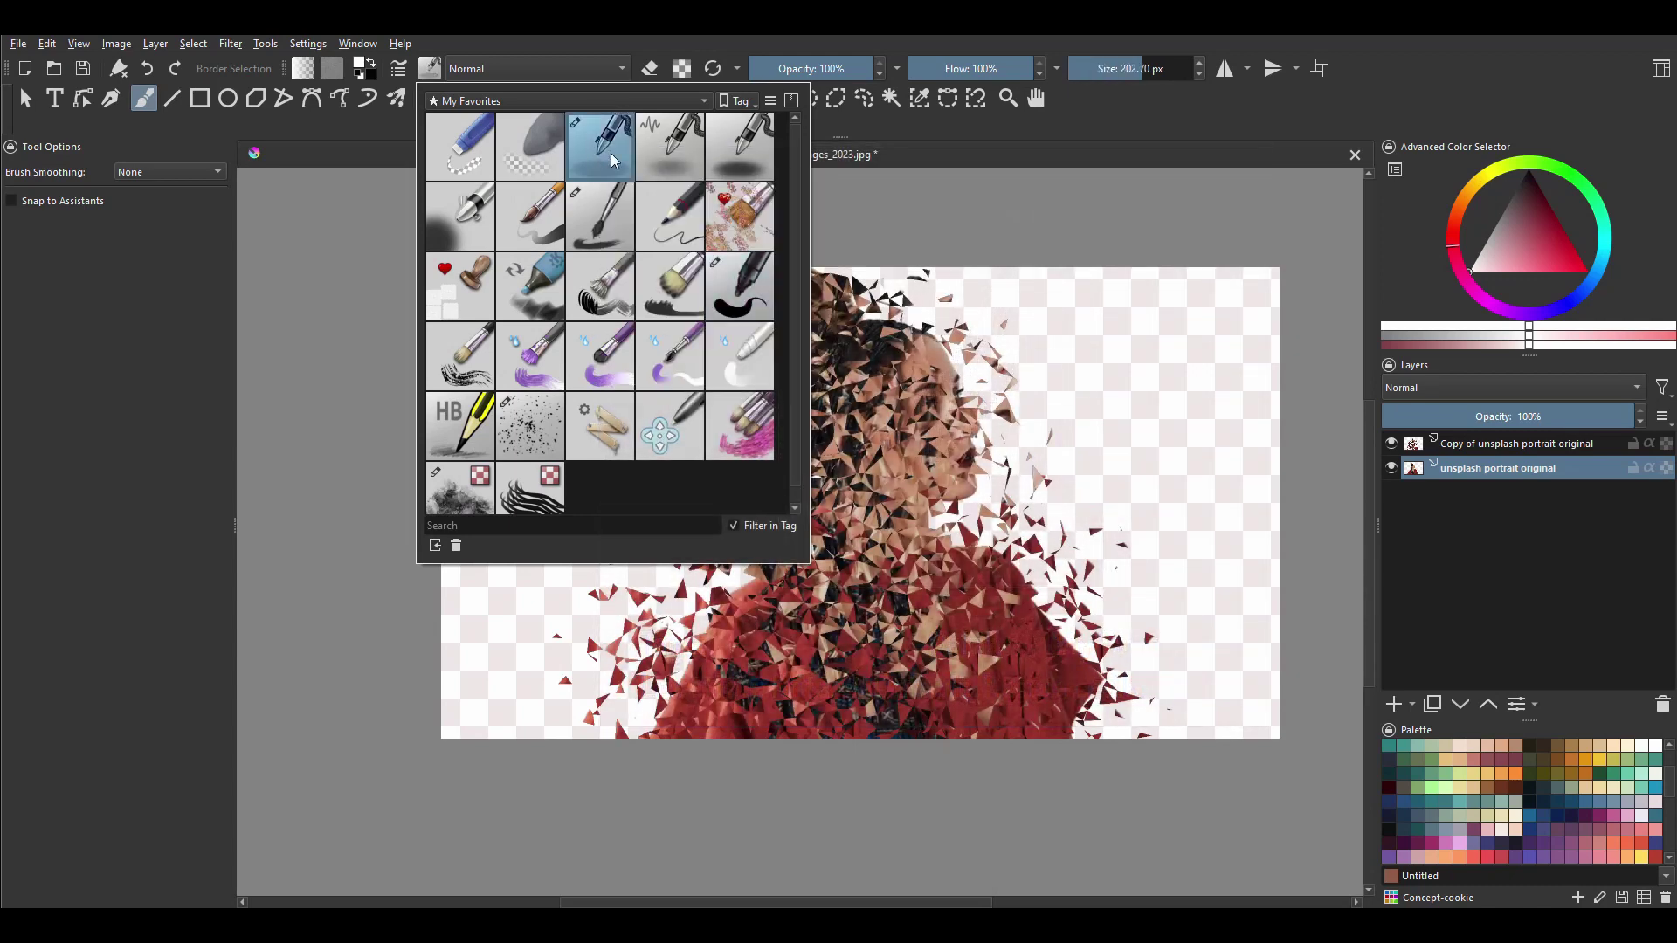
pyautogui.click(940, 121)
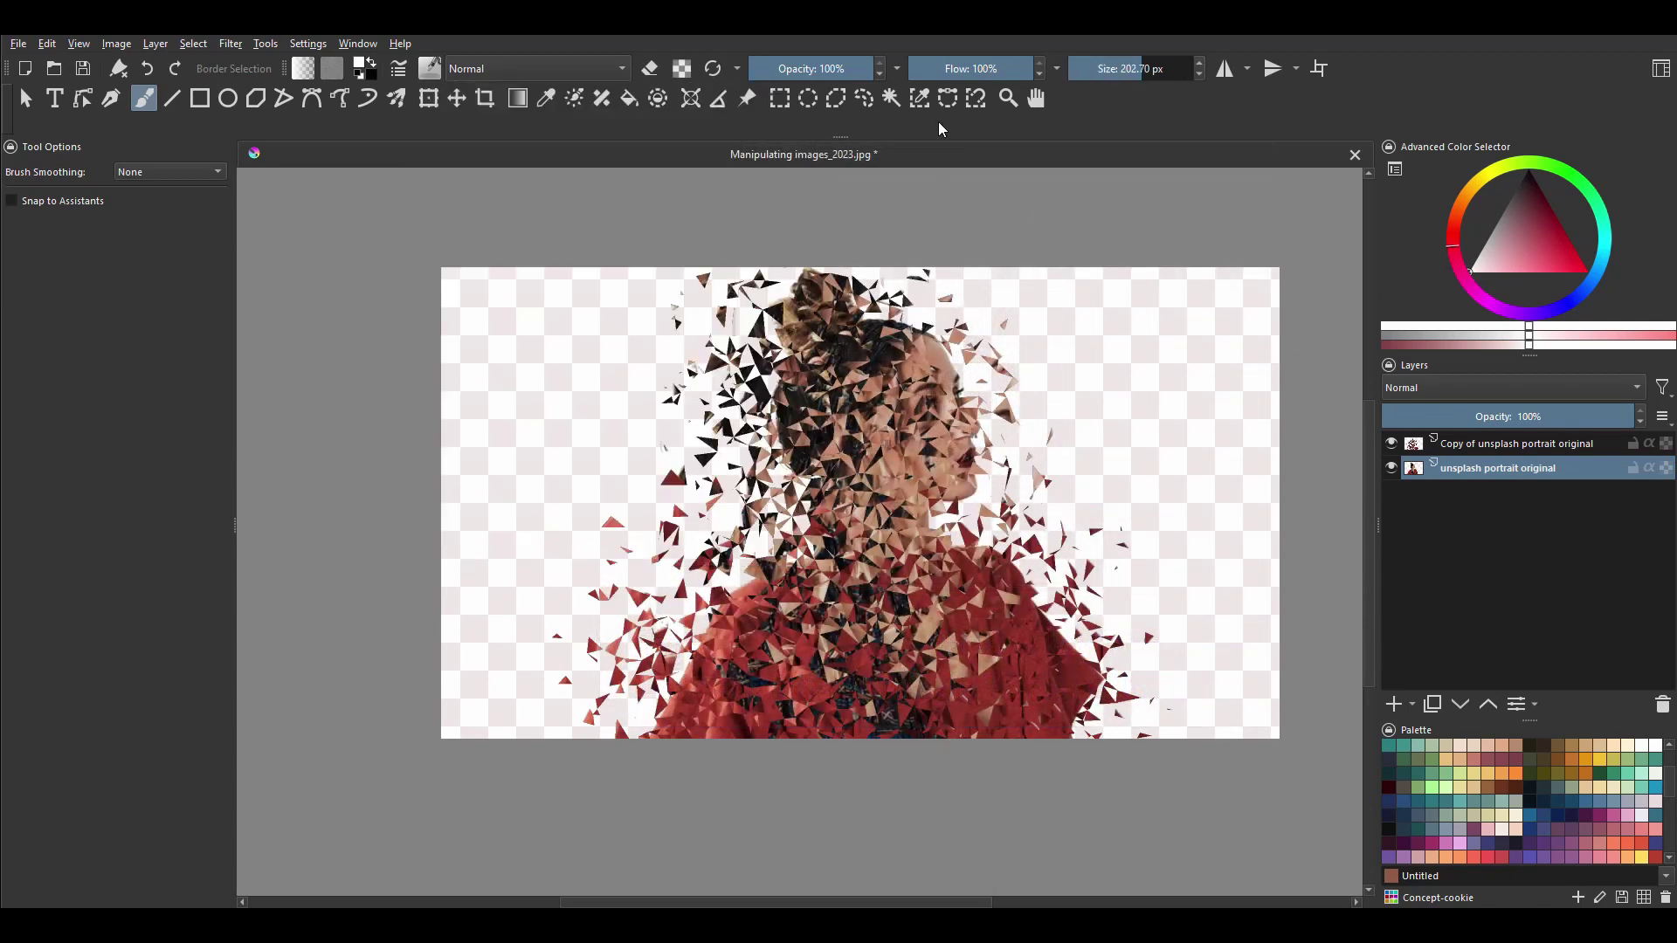
pyautogui.click(862, 68)
pyautogui.click(1003, 68)
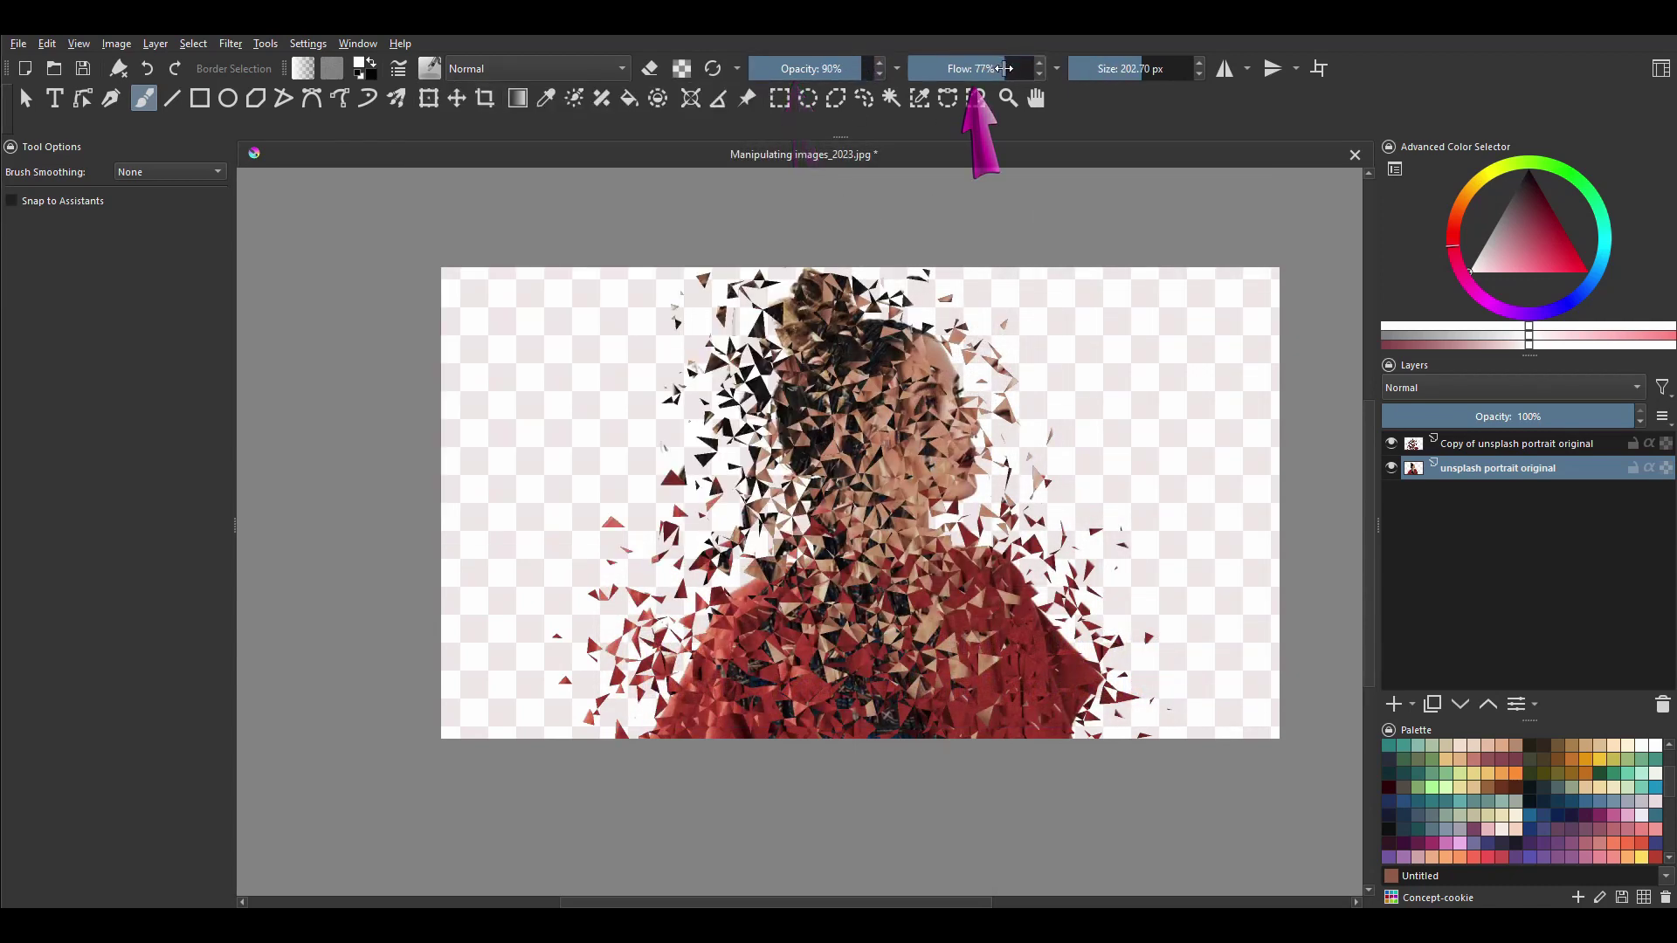
pyautogui.click(996, 68)
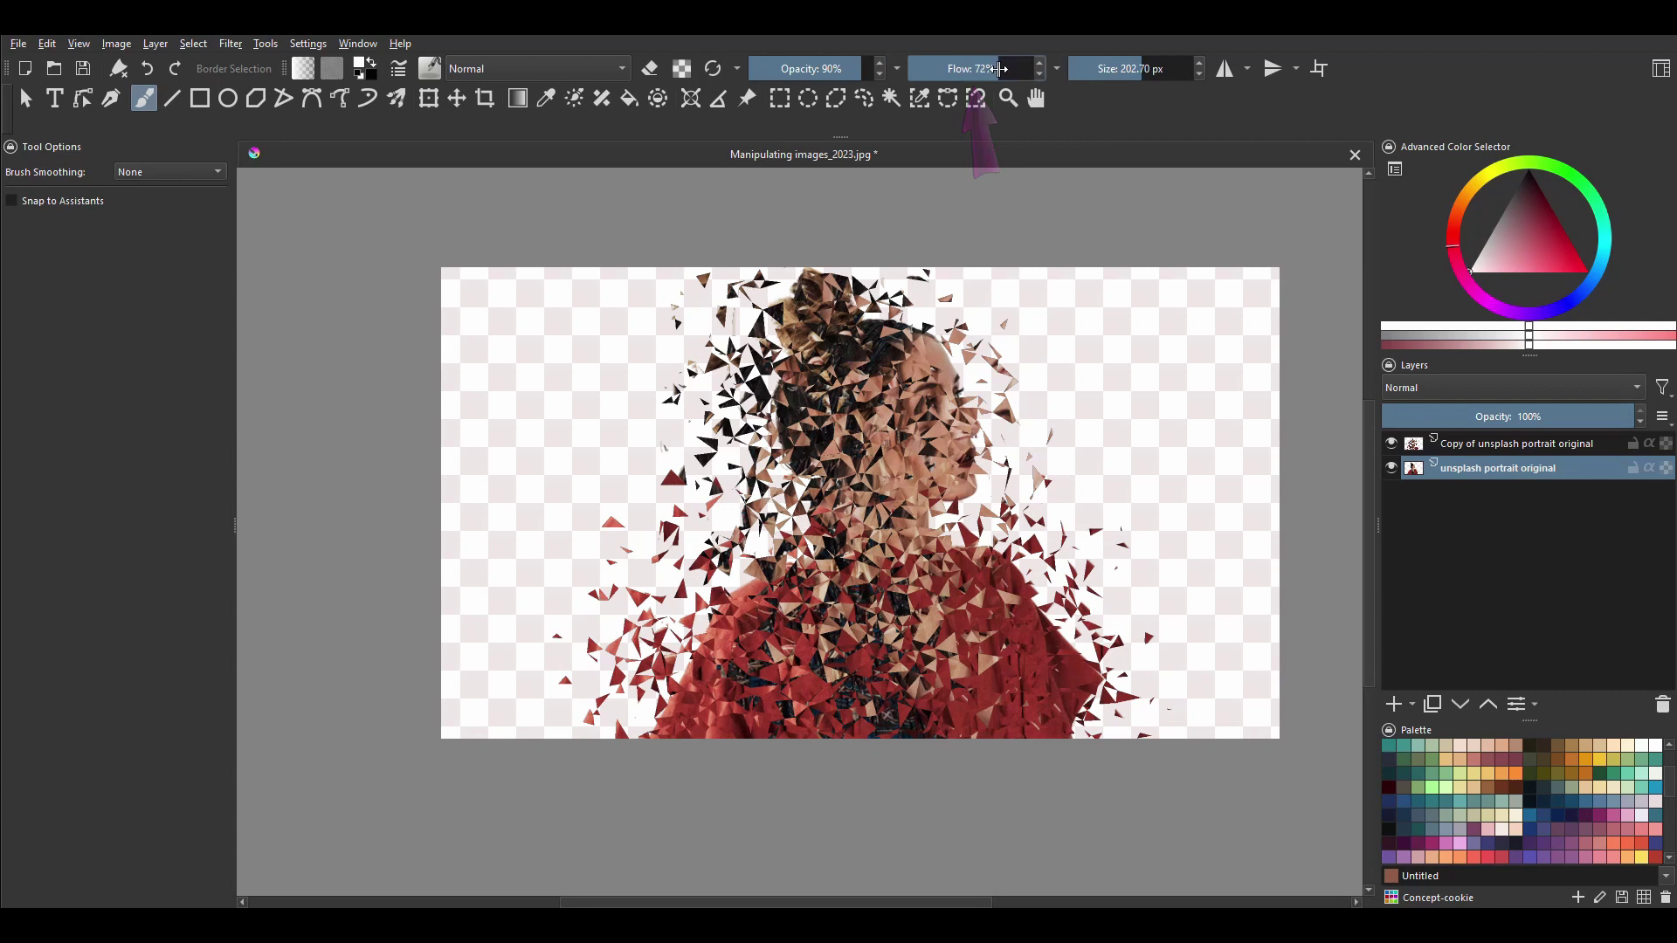
pyautogui.click(651, 71)
# Step: Enlarge the eraser to about 396 px, hide the copy, and erase the original's hair and lower-left shirt
pyautogui.moveTo(1124, 73); pyautogui.dragTo(1160, 73)
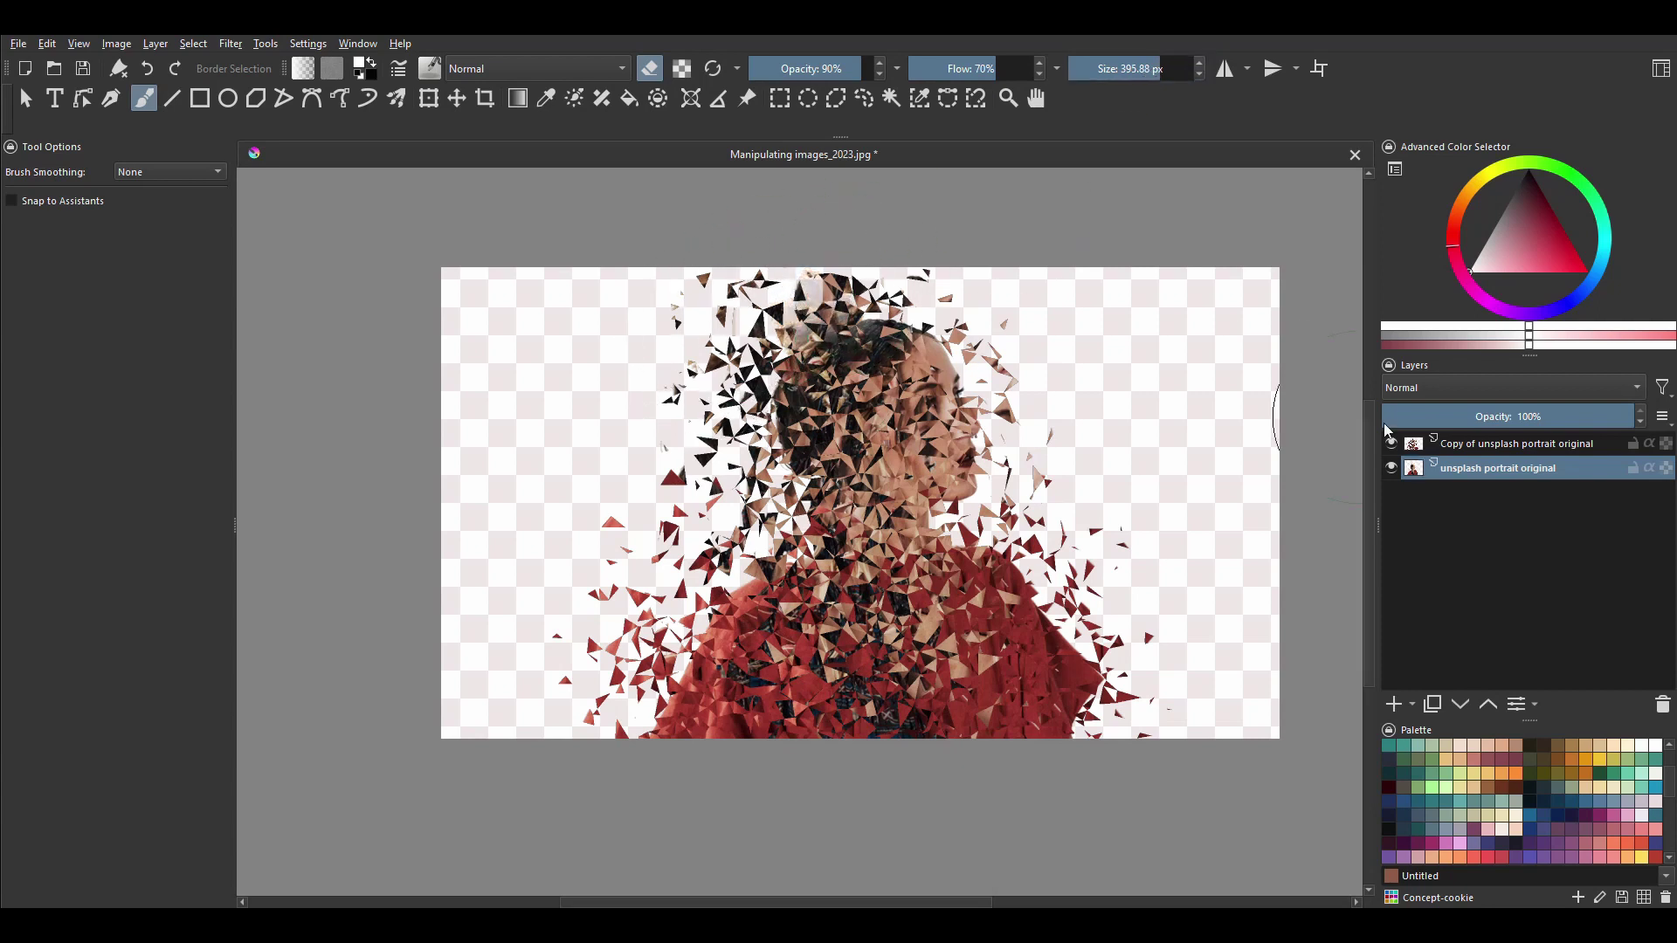
pyautogui.click(1392, 445)
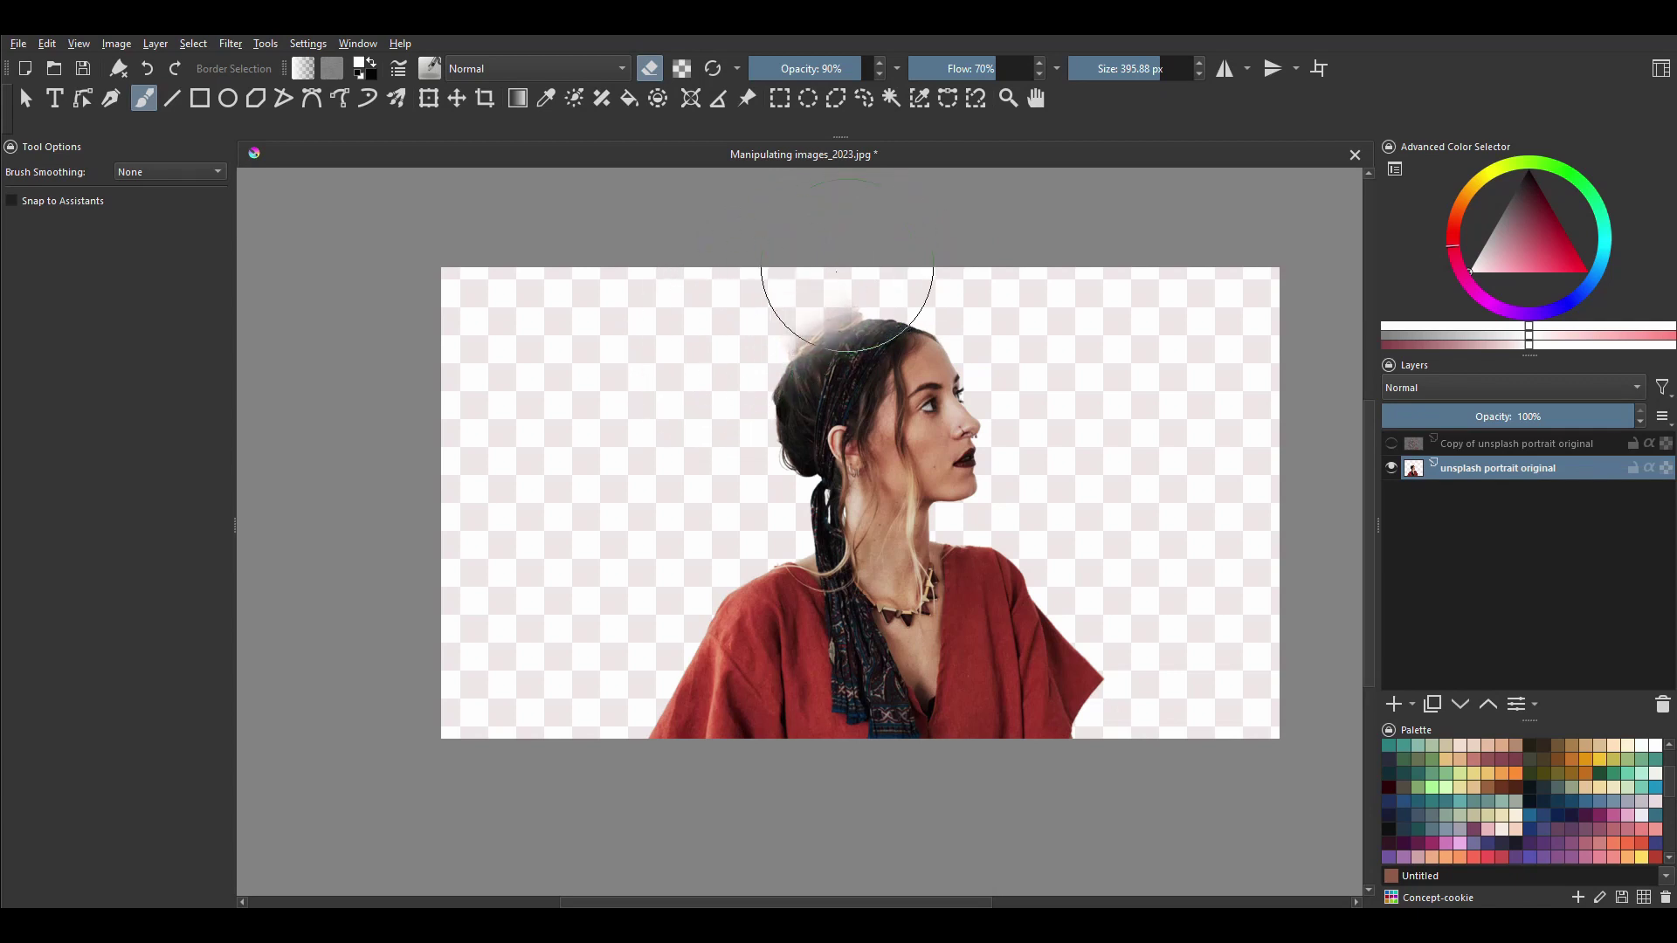
pyautogui.moveTo(909, 267)
pyautogui.mouseDown()
pyautogui.moveTo(765, 313)
pyautogui.moveTo(972, 338)
pyautogui.moveTo(922, 309)
pyautogui.moveTo(775, 323)
pyautogui.moveTo(978, 345)
pyautogui.moveTo(885, 308)
pyautogui.mouseUp()
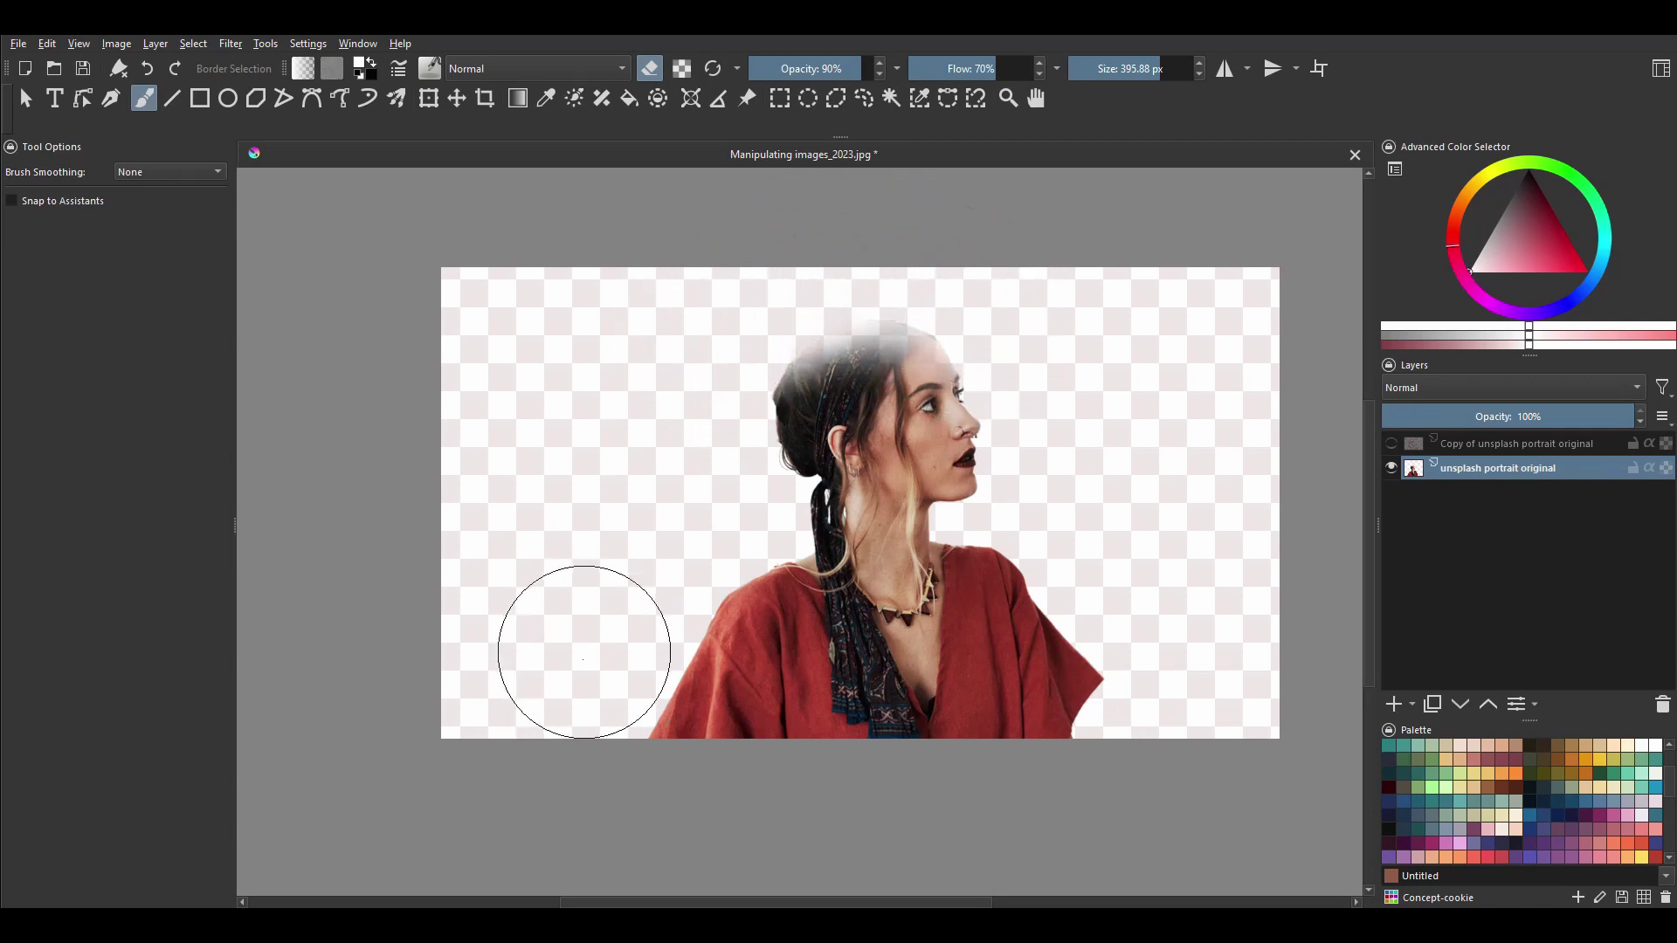
pyautogui.moveTo(580, 644)
pyautogui.mouseDown()
pyautogui.moveTo(855, 766)
pyautogui.moveTo(1108, 569)
pyautogui.moveTo(1005, 699)
pyautogui.moveTo(625, 611)
pyautogui.moveTo(1054, 757)
pyautogui.mouseUp()
# Step: Show the shattered copy again and fade the original around the head and along the shirt
pyautogui.click(1391, 443)
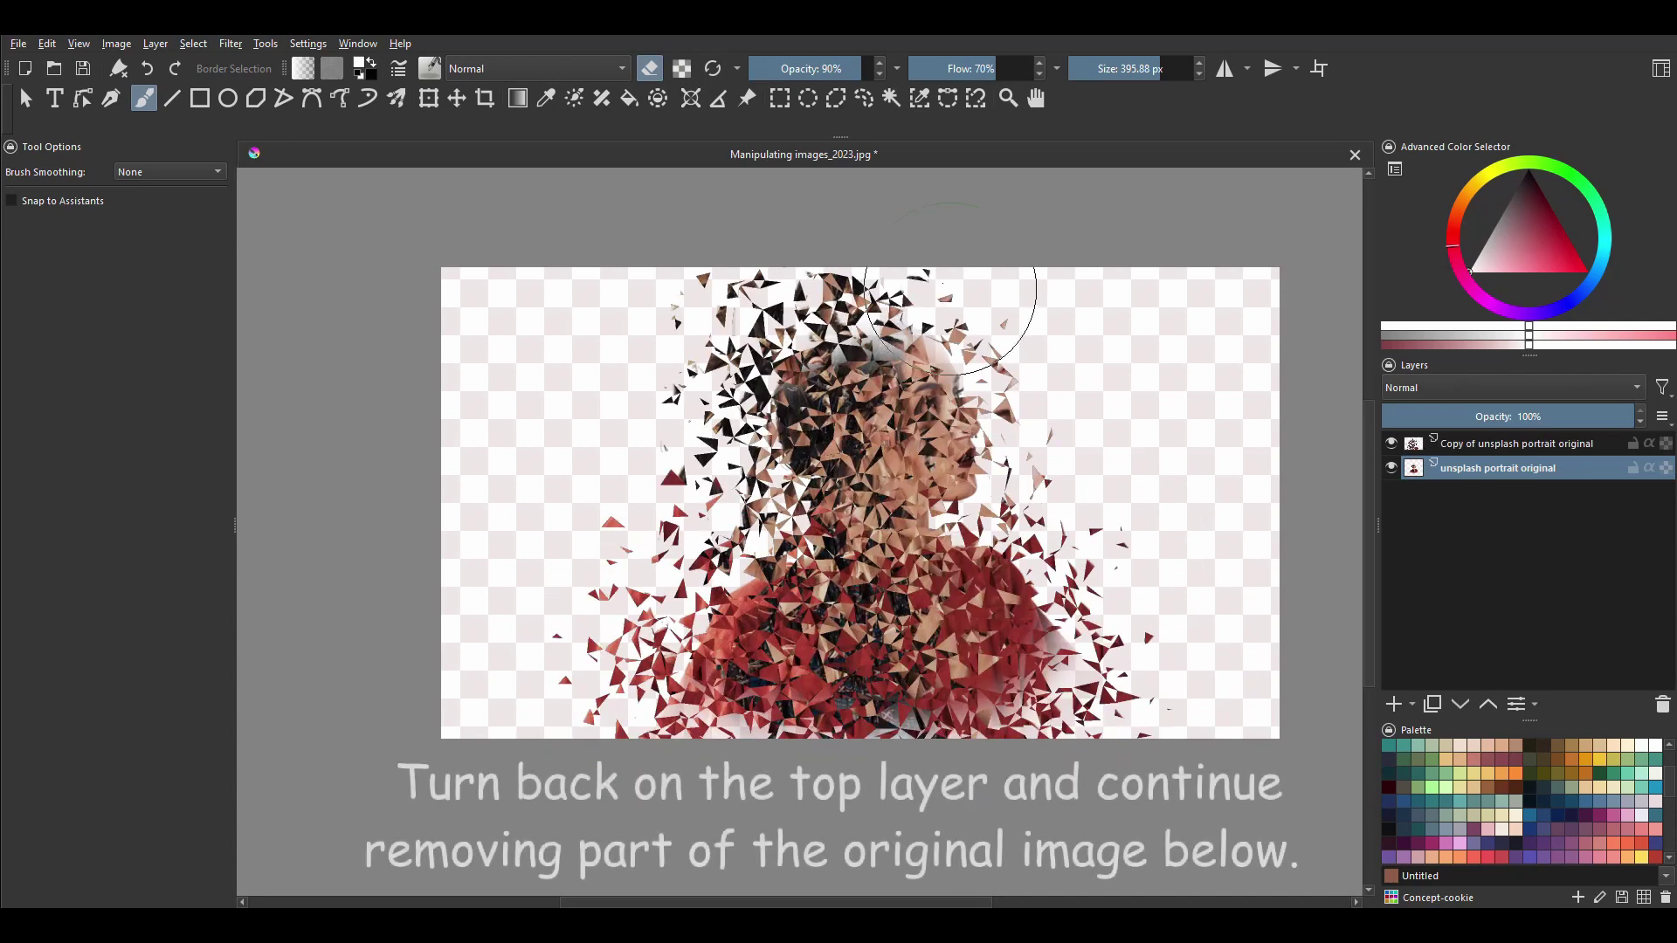
pyautogui.moveTo(751, 436)
pyautogui.mouseDown()
pyautogui.moveTo(769, 375)
pyautogui.moveTo(698, 489)
pyautogui.moveTo(733, 472)
pyautogui.mouseUp()
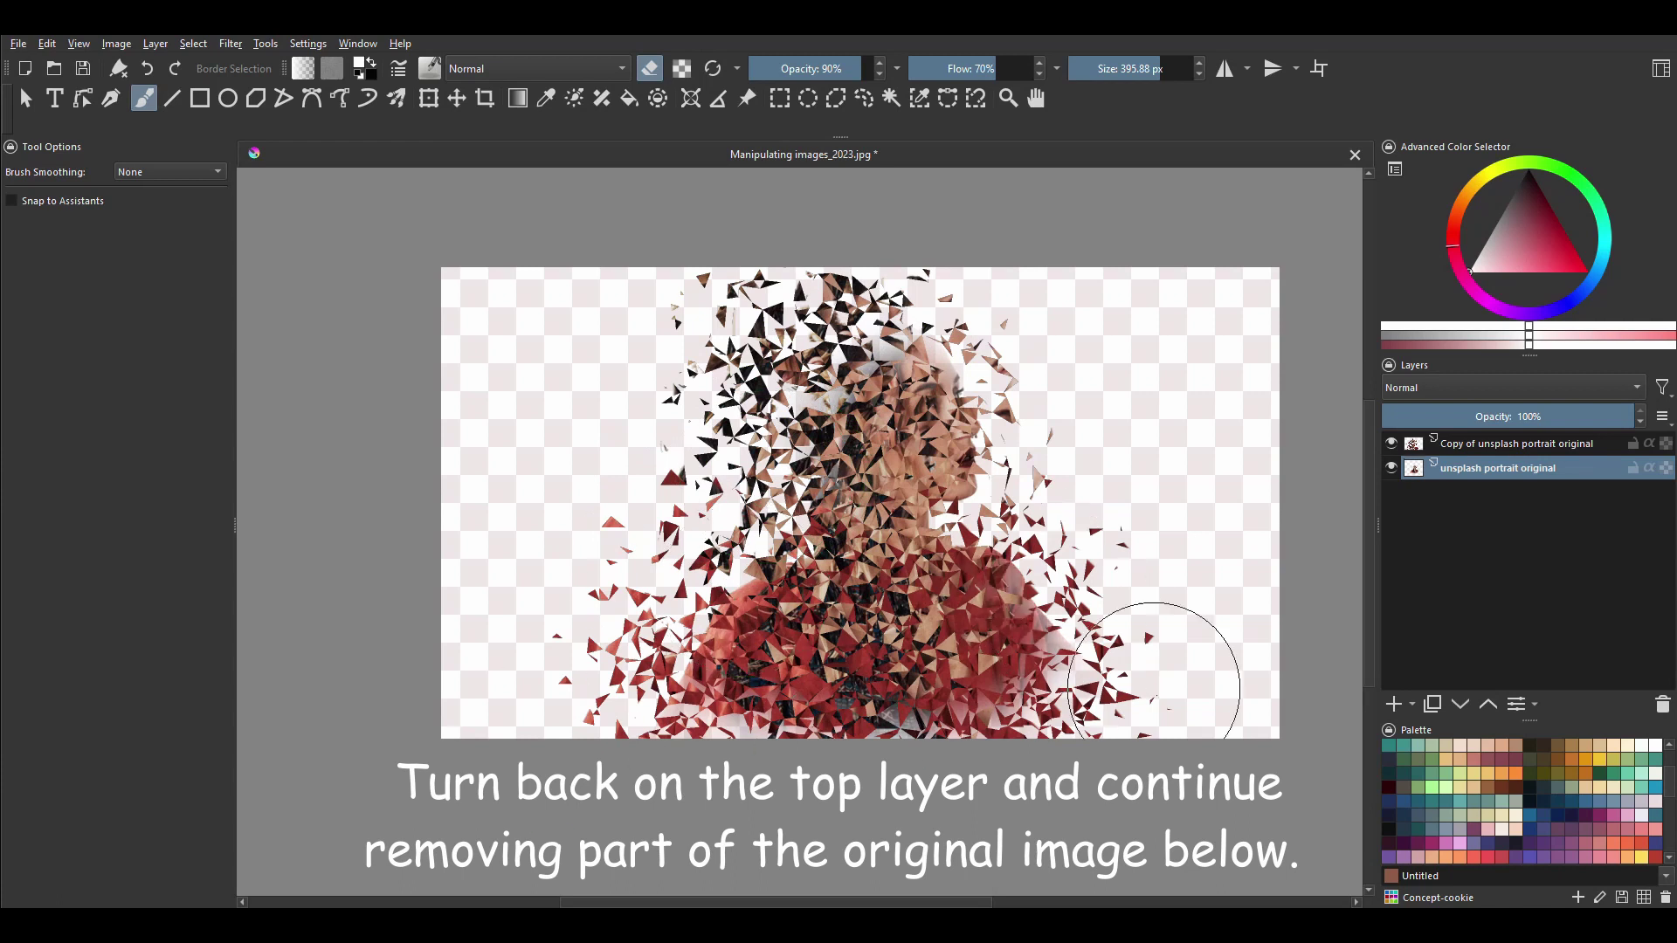
pyautogui.moveTo(1087, 561)
pyautogui.mouseDown()
pyautogui.moveTo(1116, 568)
pyautogui.moveTo(1141, 666)
pyautogui.moveTo(659, 764)
pyautogui.mouseUp()
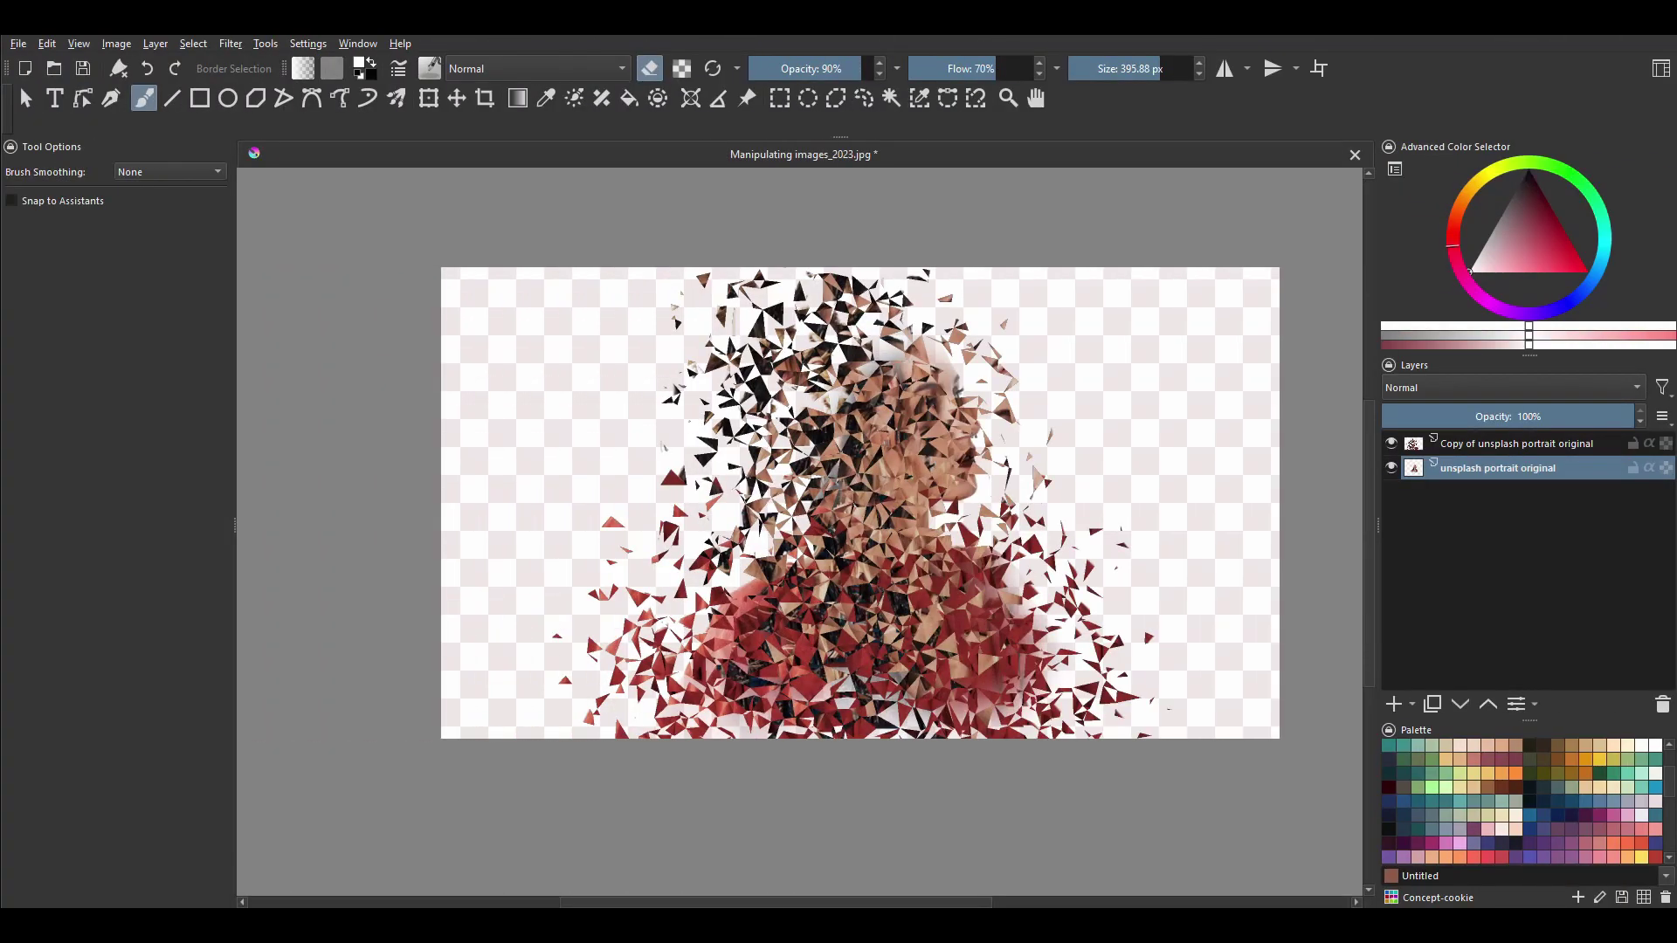
# Step: Add a bottom layer filled with a pink linear gradient, Repeat None, fading left to right
pyautogui.press('Insert')
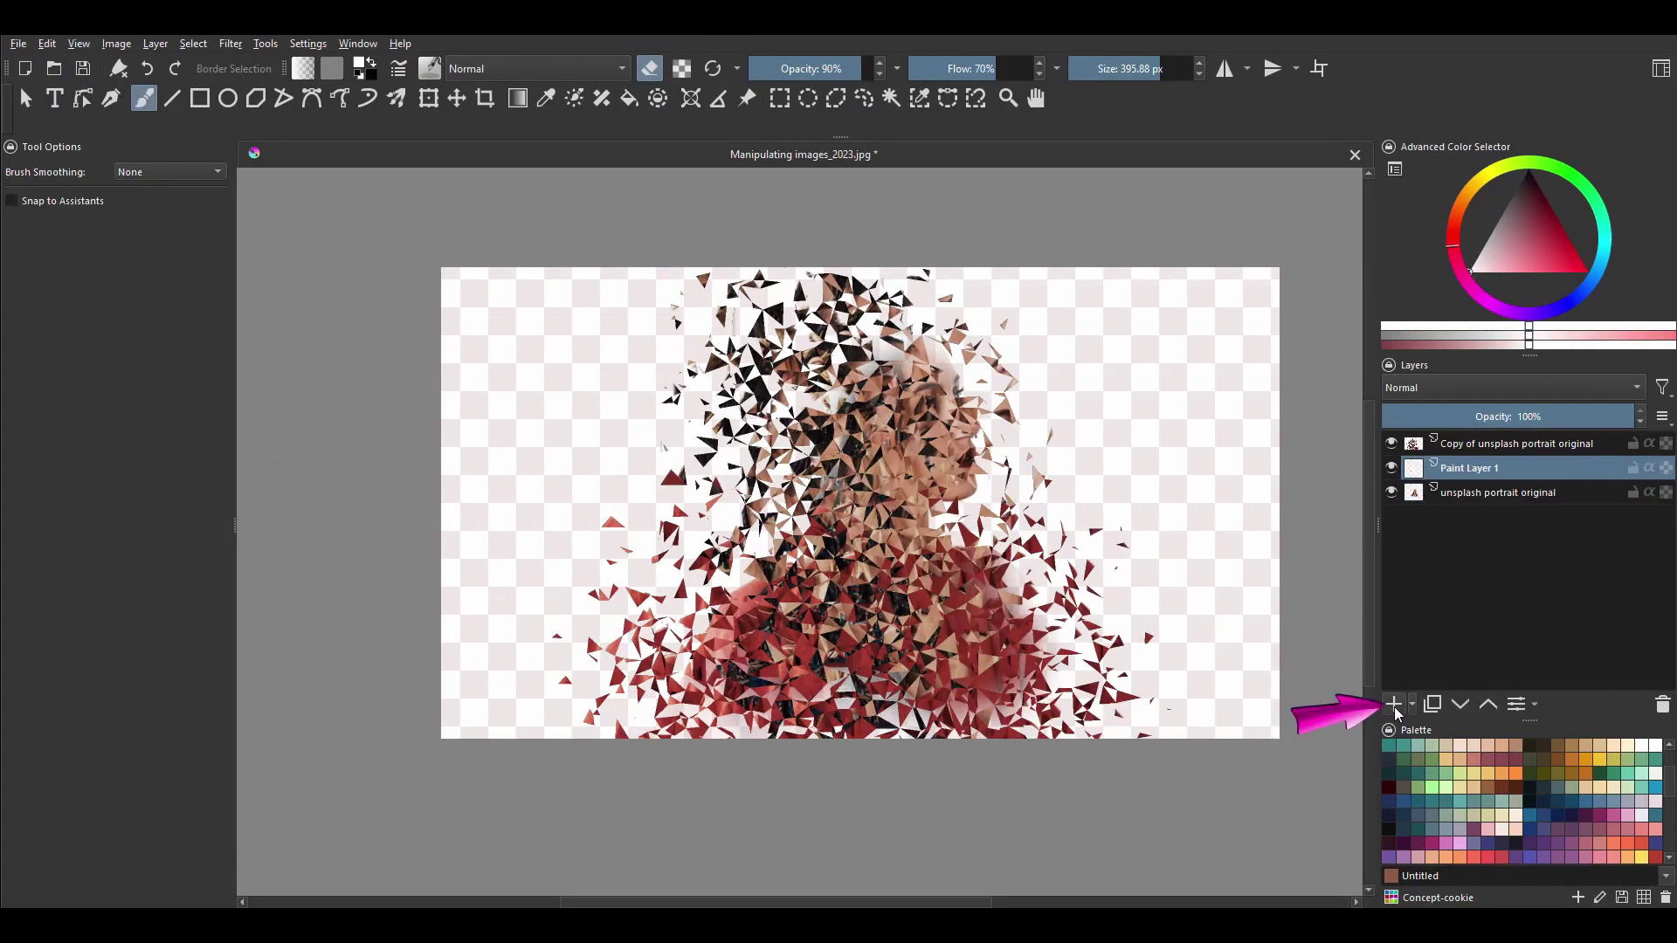
pyautogui.click(1460, 704)
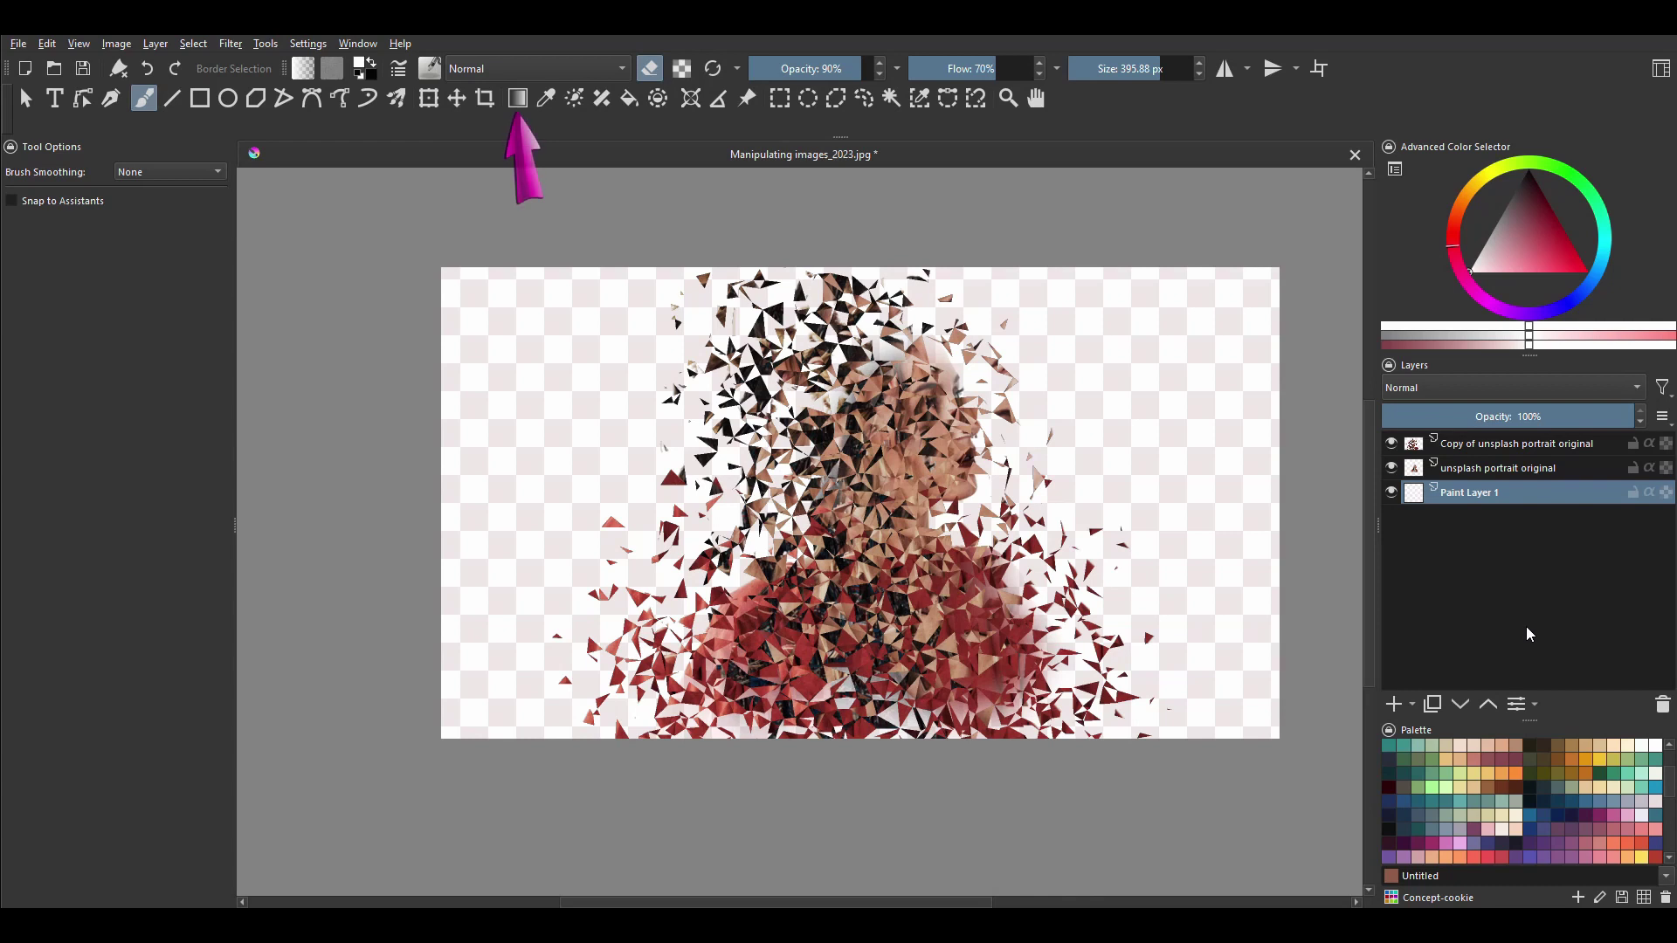
pyautogui.click(519, 97)
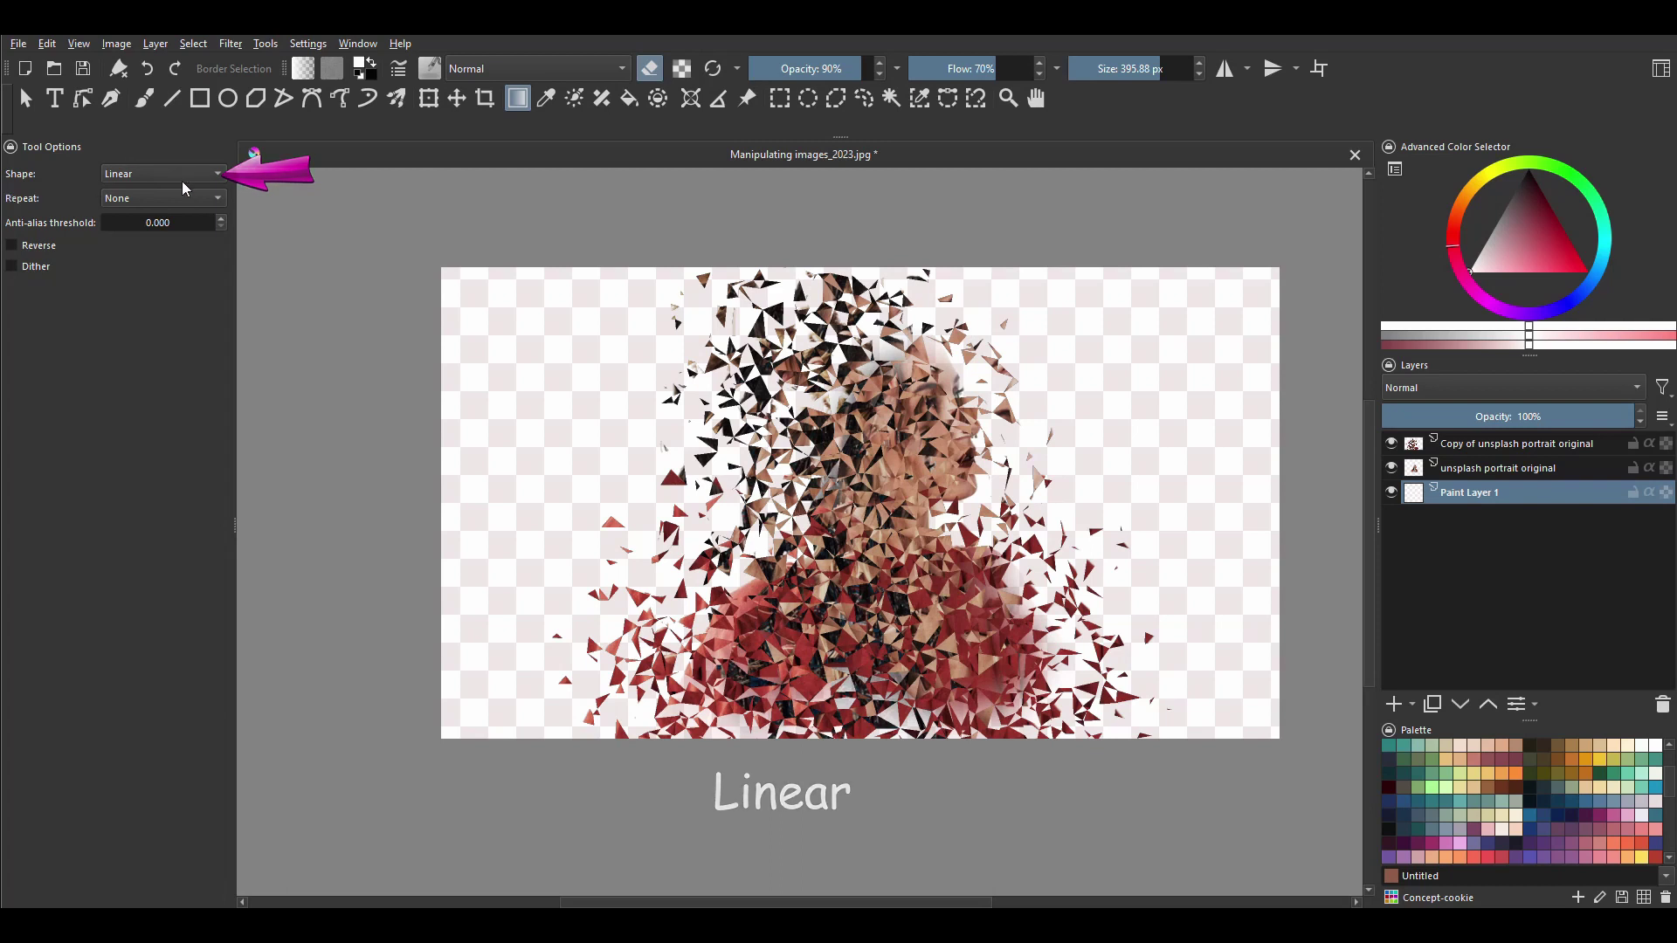
pyautogui.click(166, 197)
pyautogui.click(27, 210)
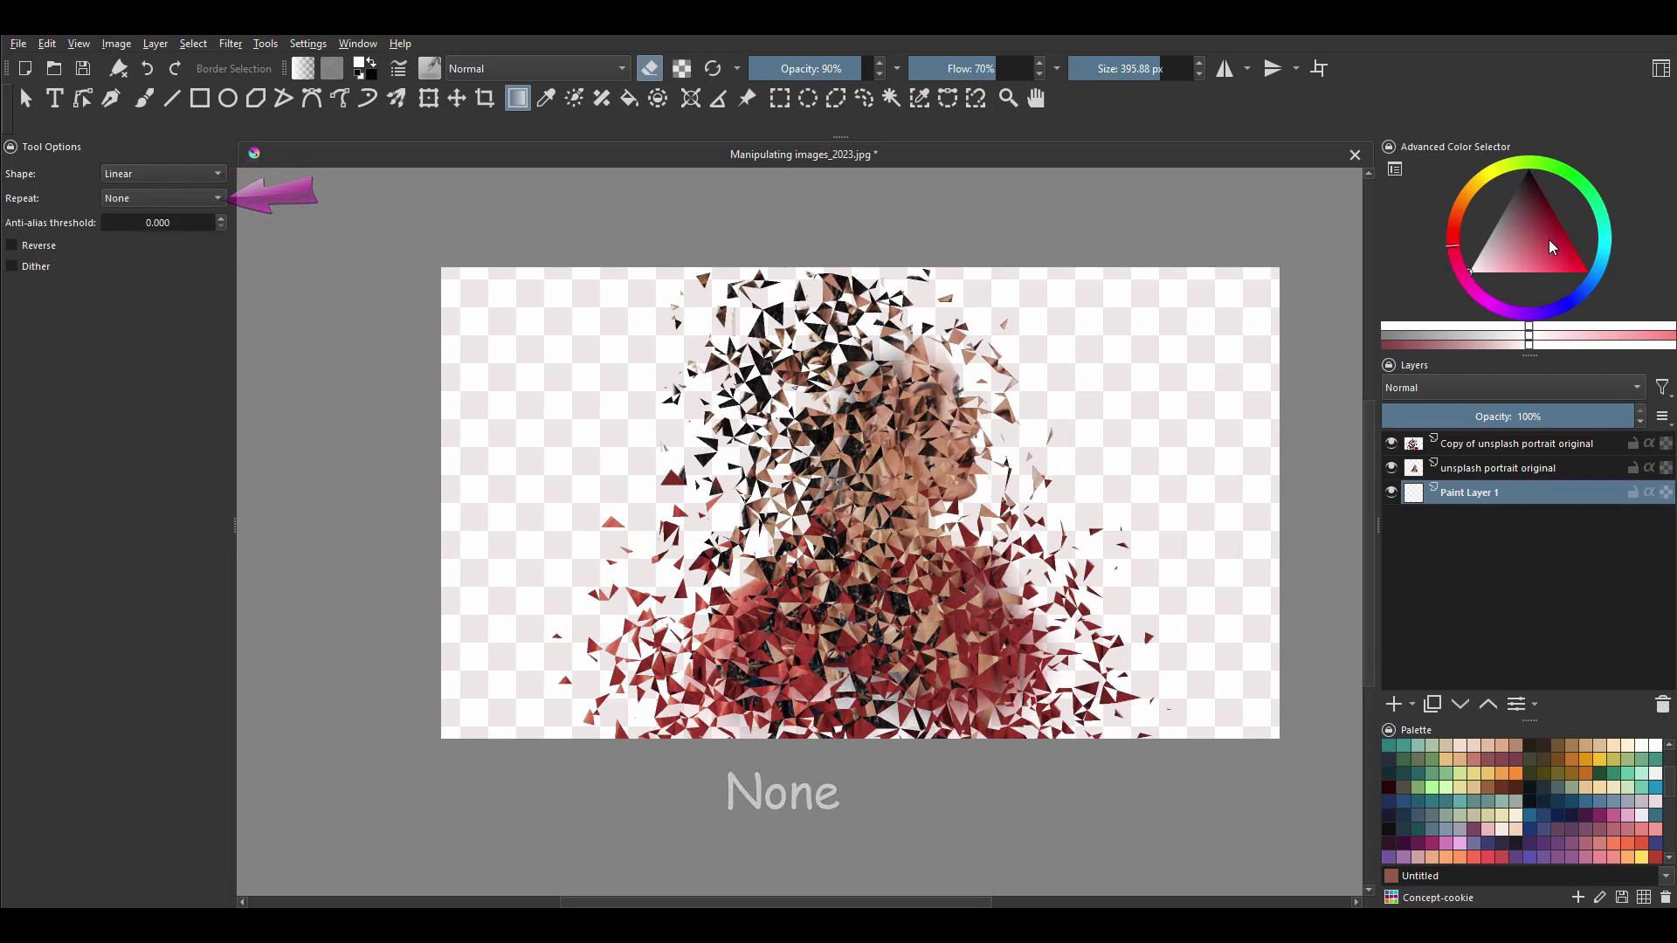
pyautogui.click(1517, 244)
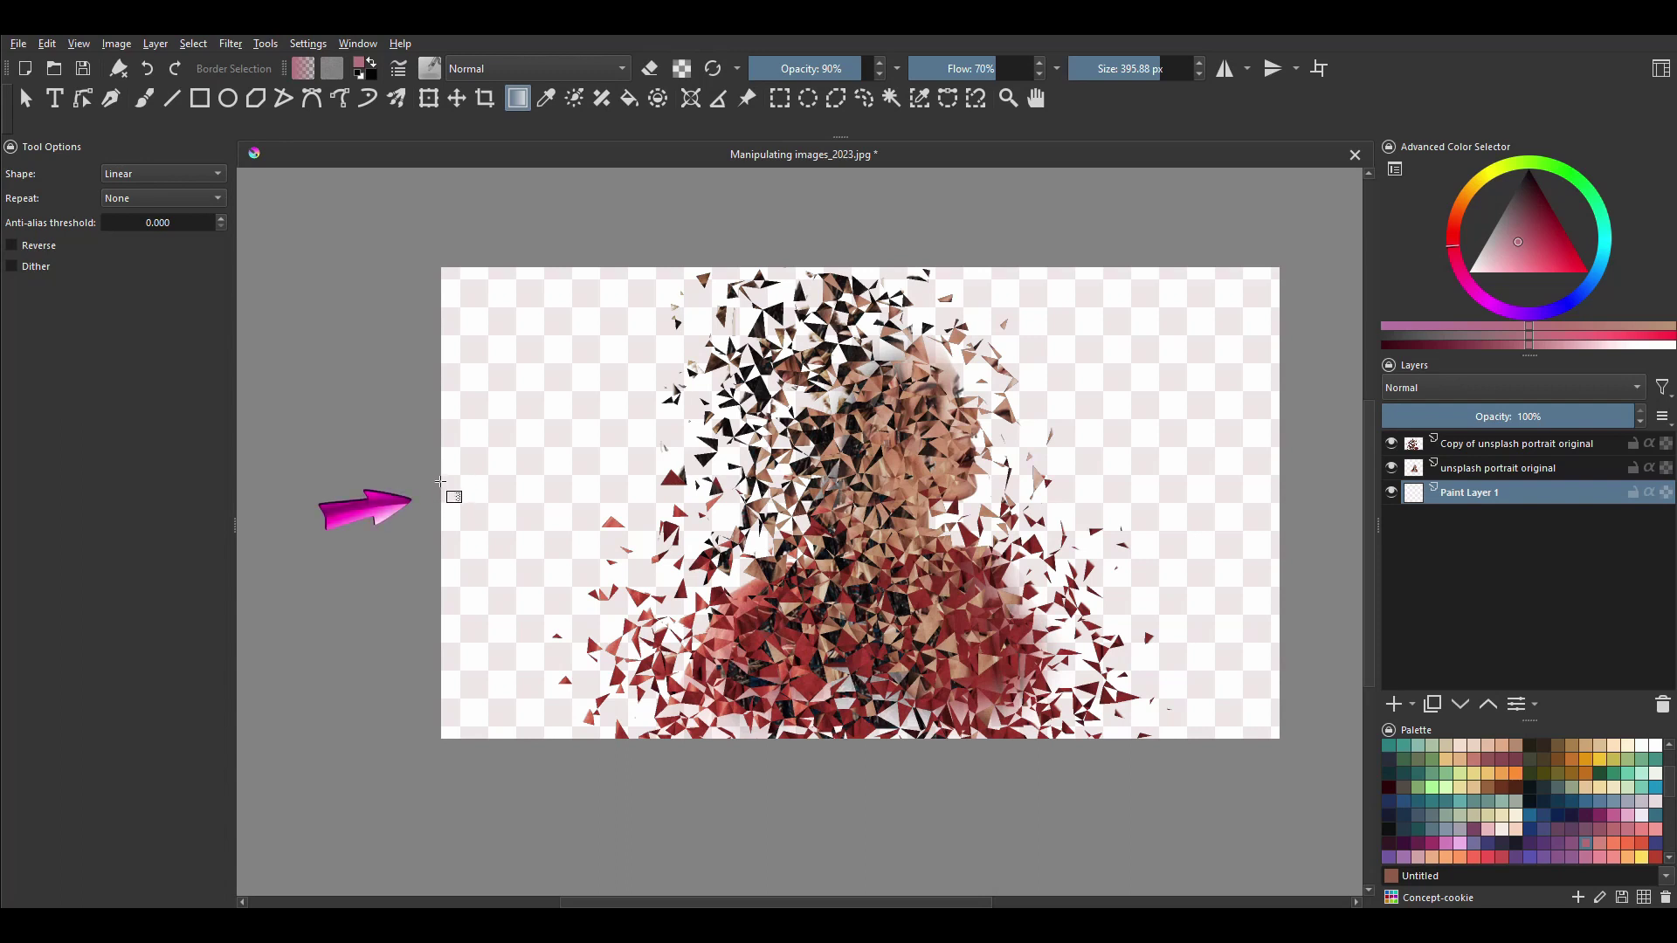
pyautogui.moveTo(532, 483)
pyautogui.mouseDown()
pyautogui.moveTo(1291, 503)
pyautogui.moveTo(1282, 490)
pyautogui.mouseUp()
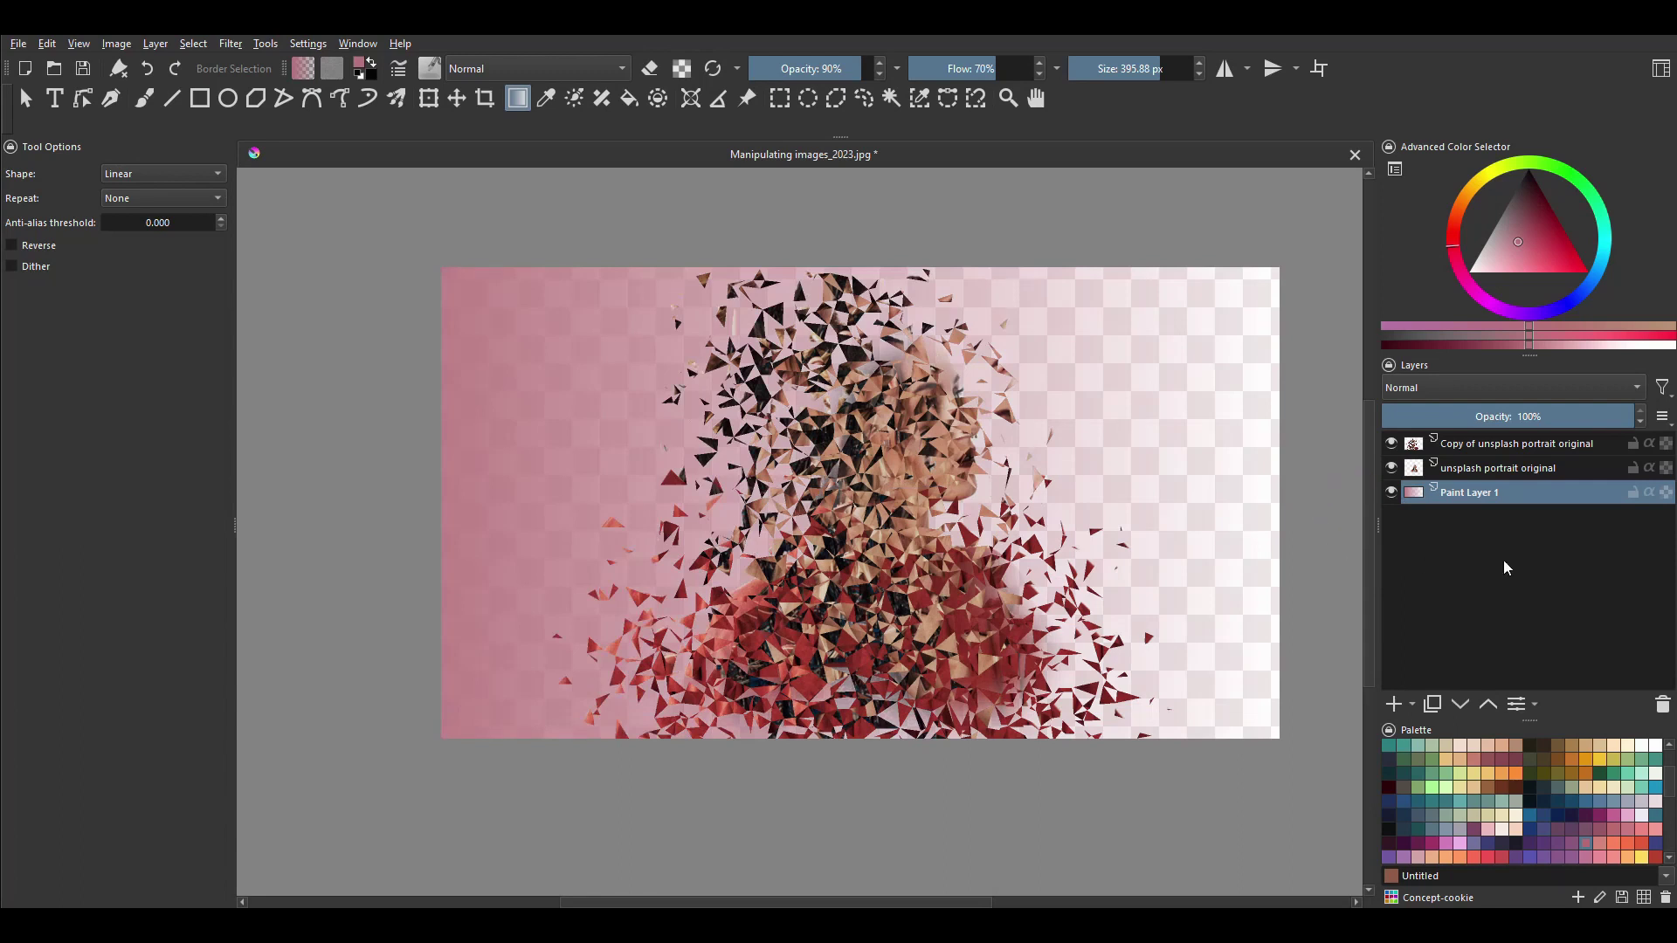
# Step: Add Paint Layer 2 beneath Paint Layer 1 and fill it with solid white
pyautogui.click(1396, 700)
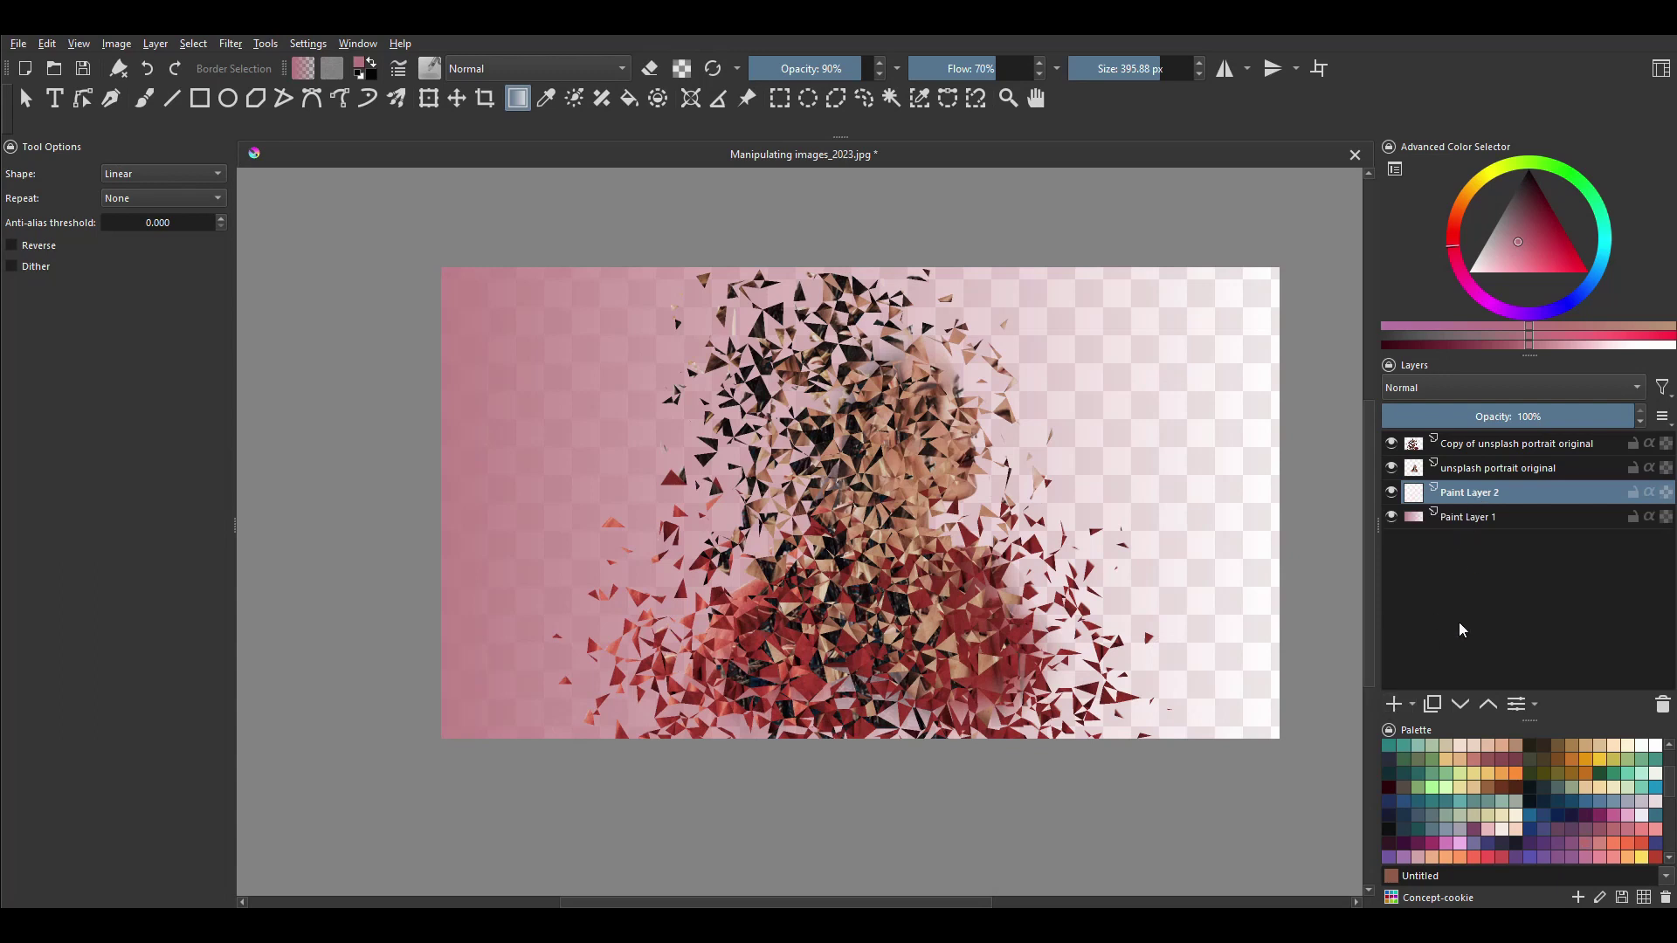
pyautogui.click(1459, 705)
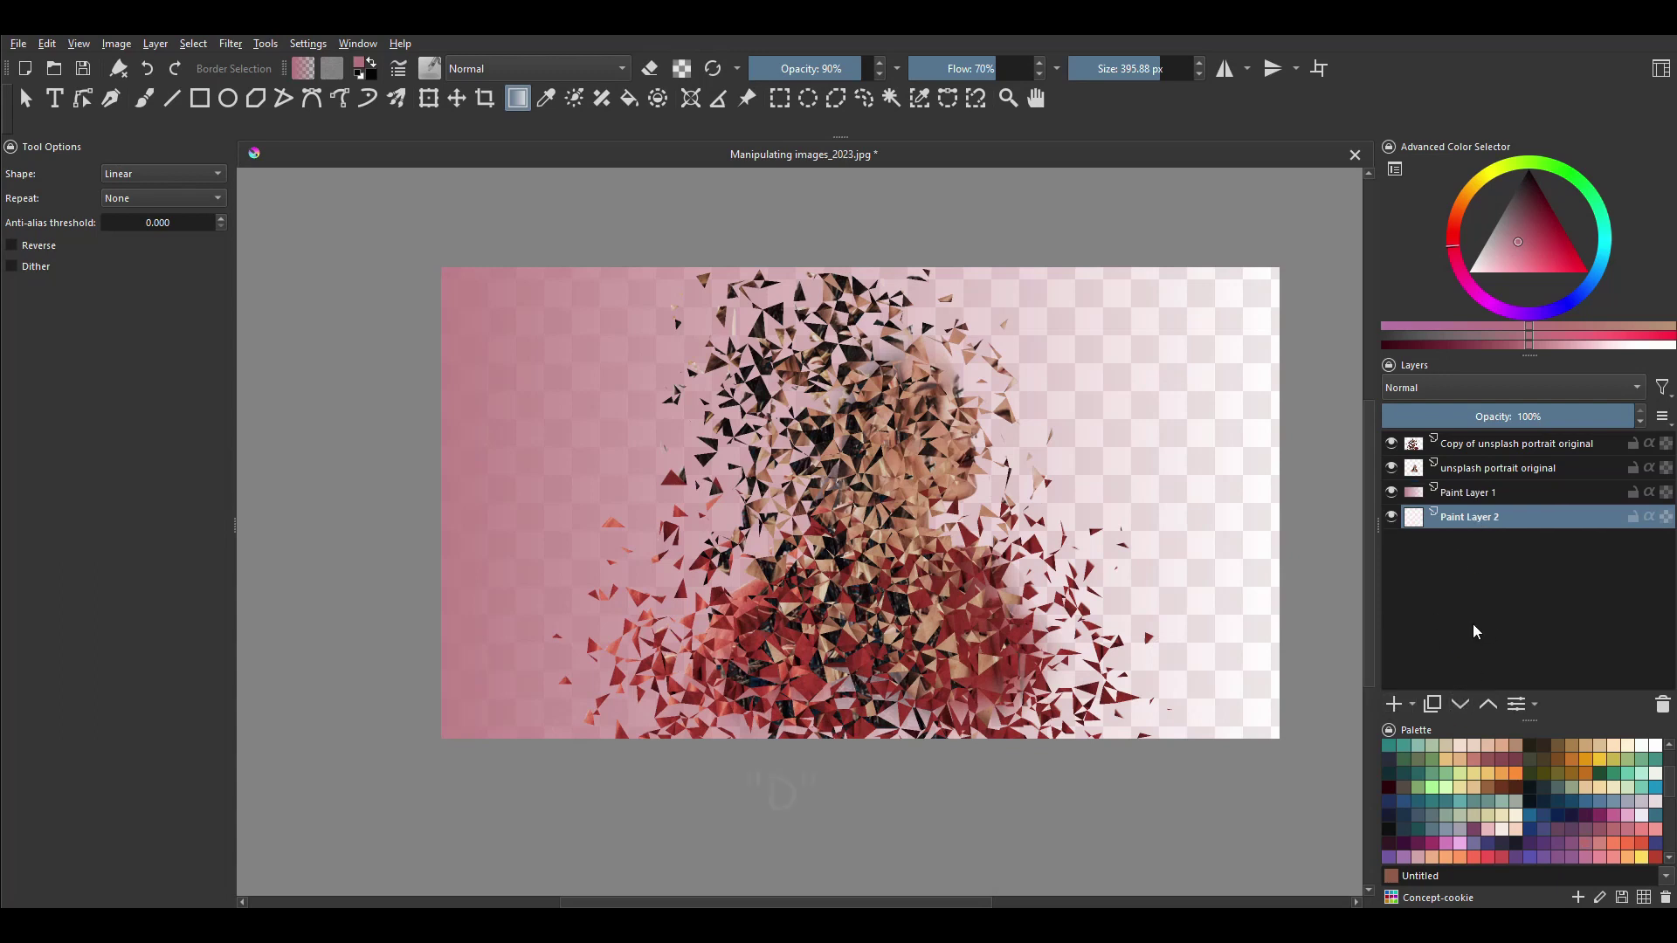
pyautogui.press('d')
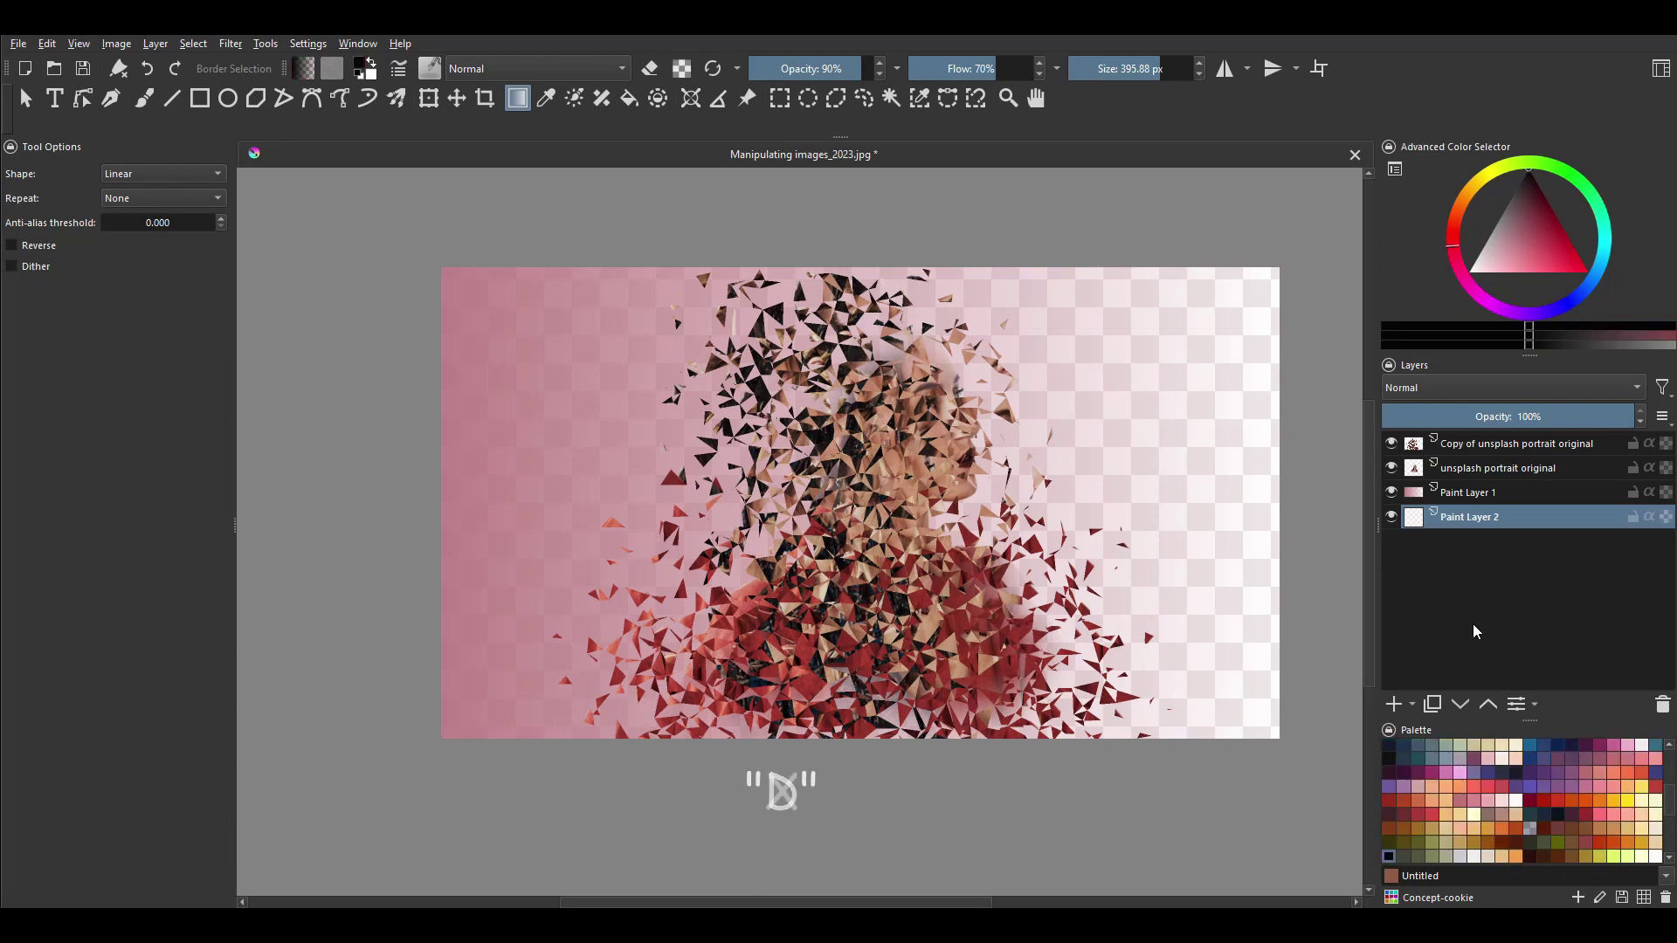
pyautogui.press('x')
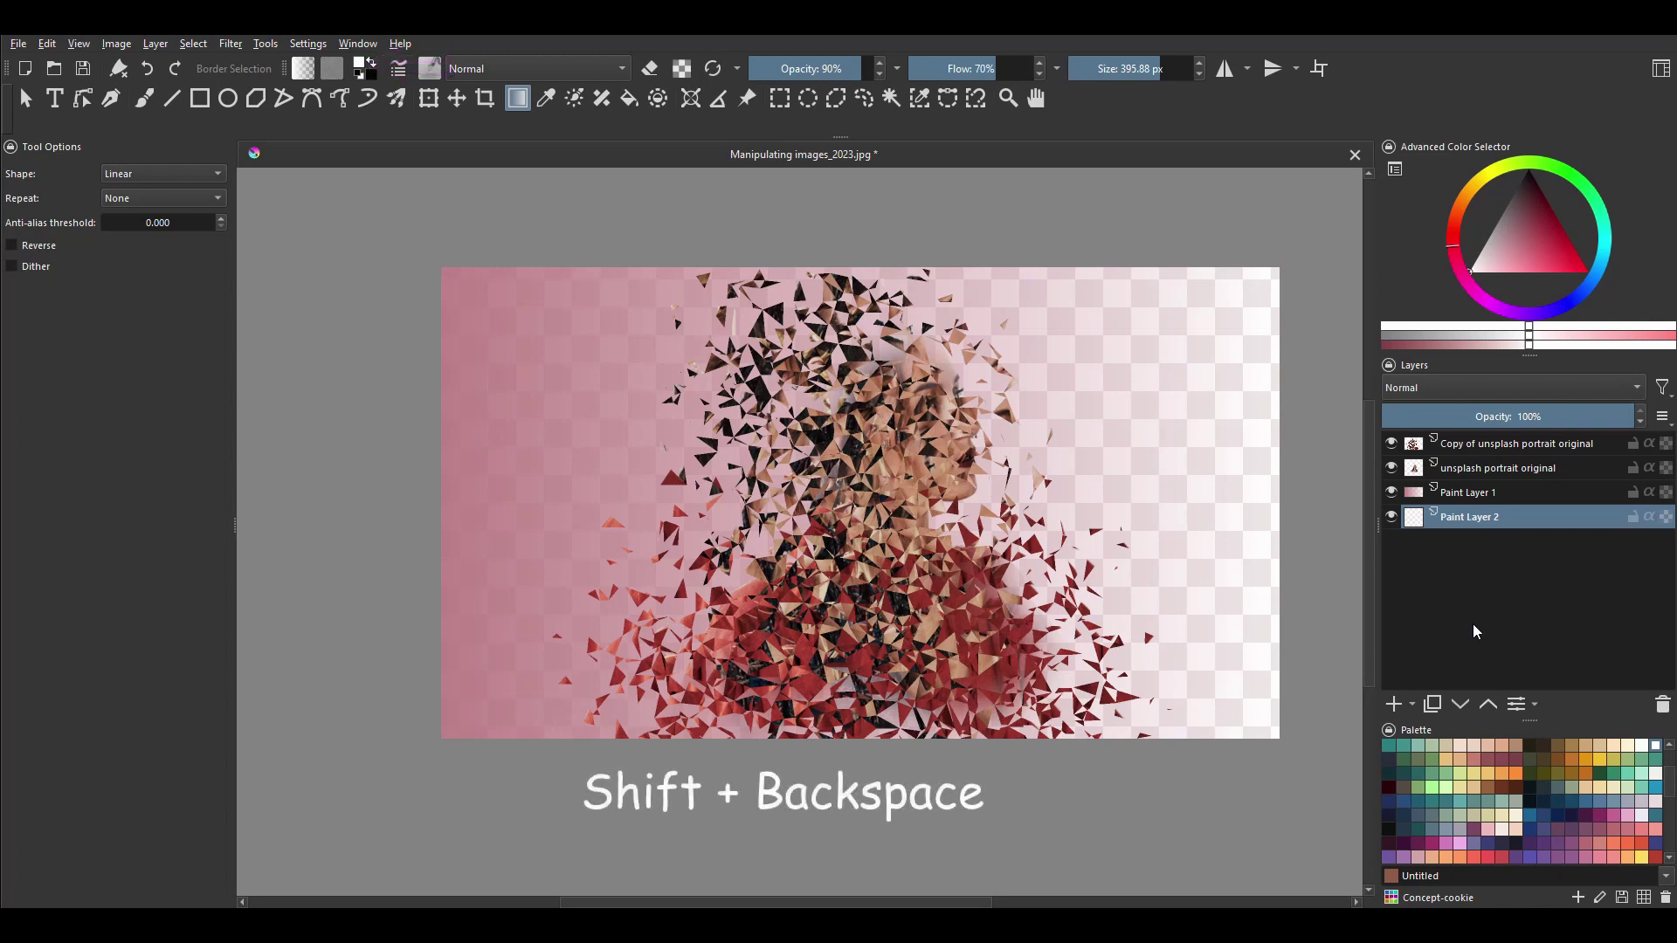
pyautogui.hotkey('shift', 'BackSpace')
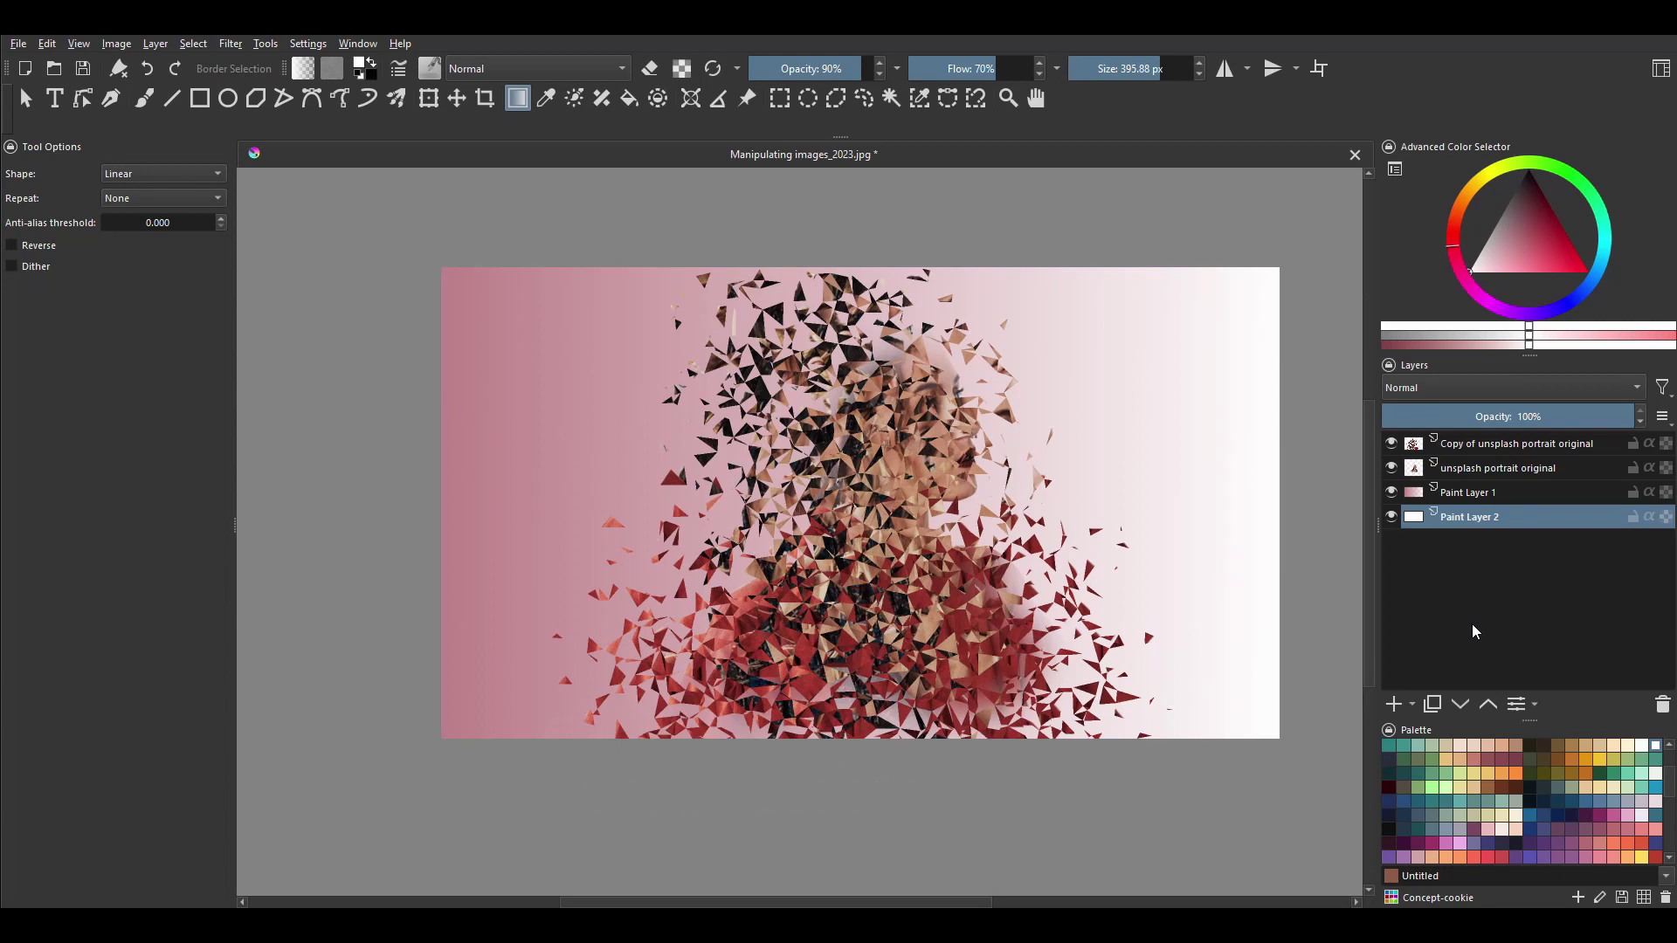
pyautogui.click(1476, 494)
# Step: Tint Paint Layer 1's gradient with HSV adjustment: hue 23, saturation 32, lightness -27
pyautogui.hotkey('ctrl', 'u')
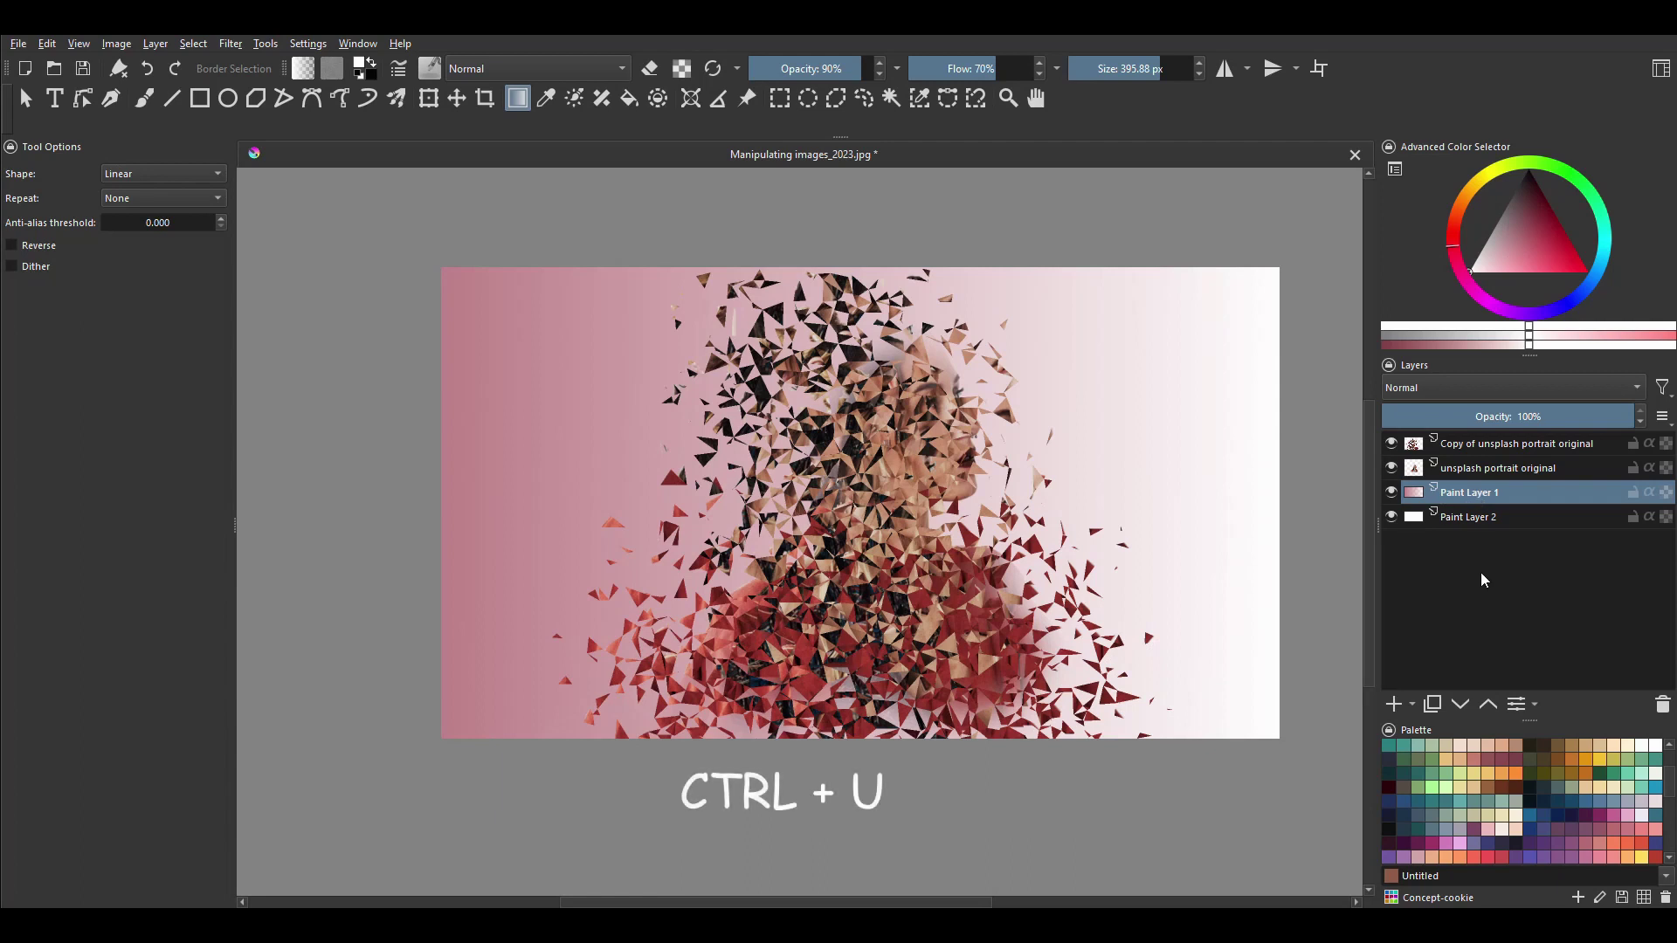
pyautogui.hotkey('ctrl', 'u')
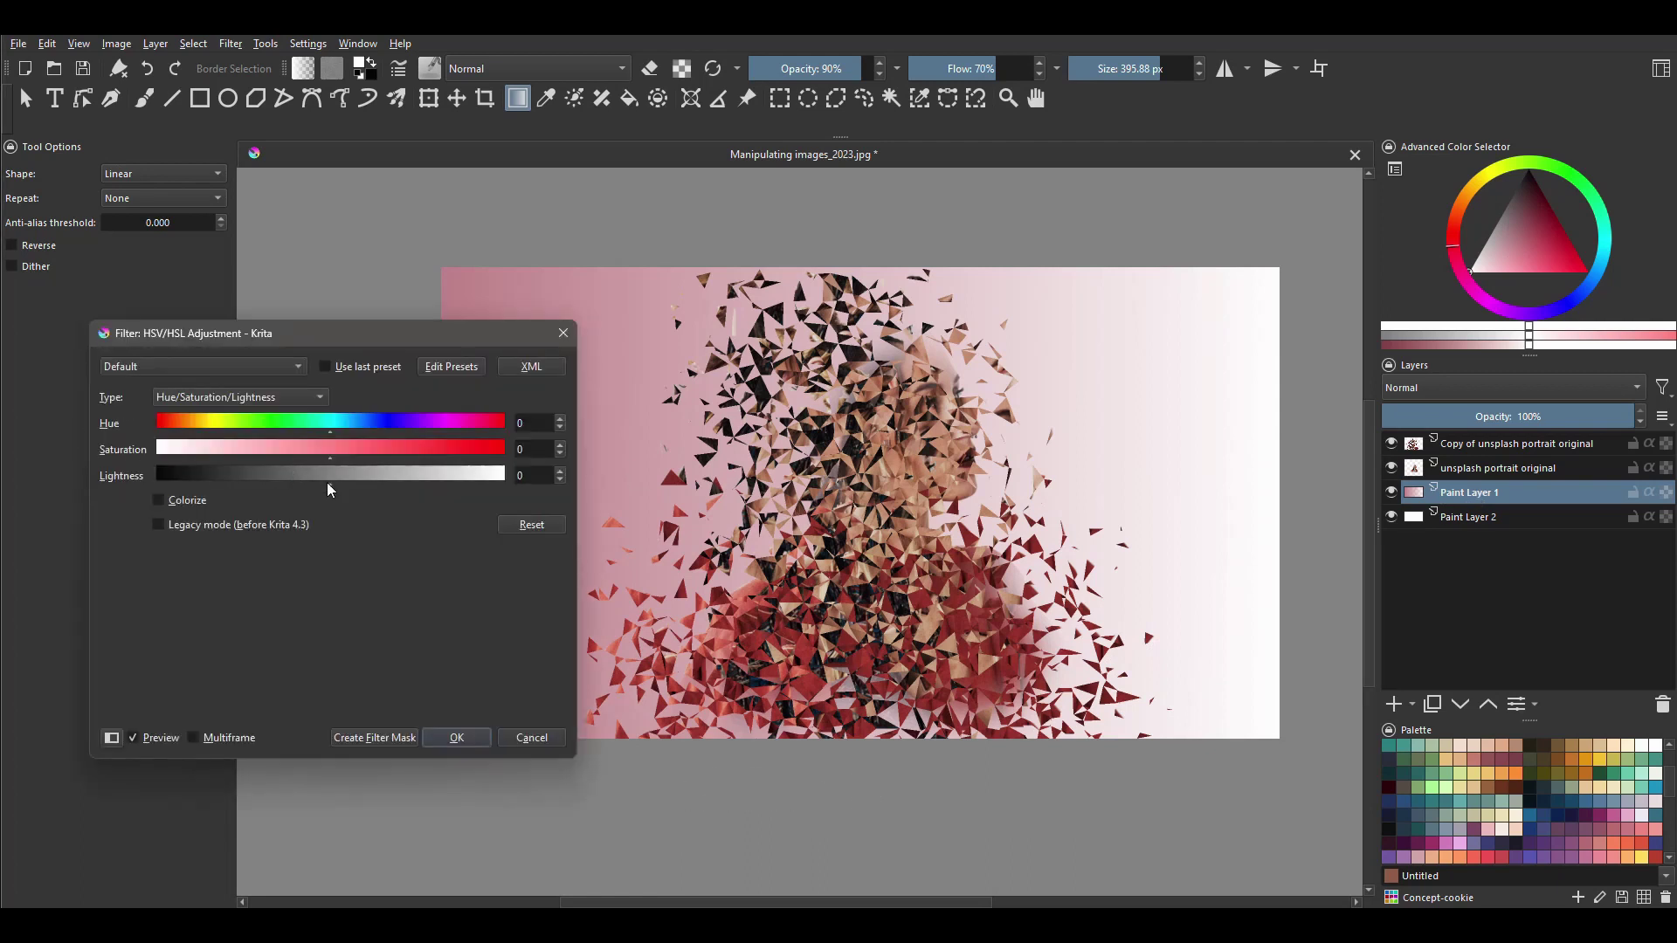
pyautogui.moveTo(328, 482); pyautogui.dragTo(295, 479)
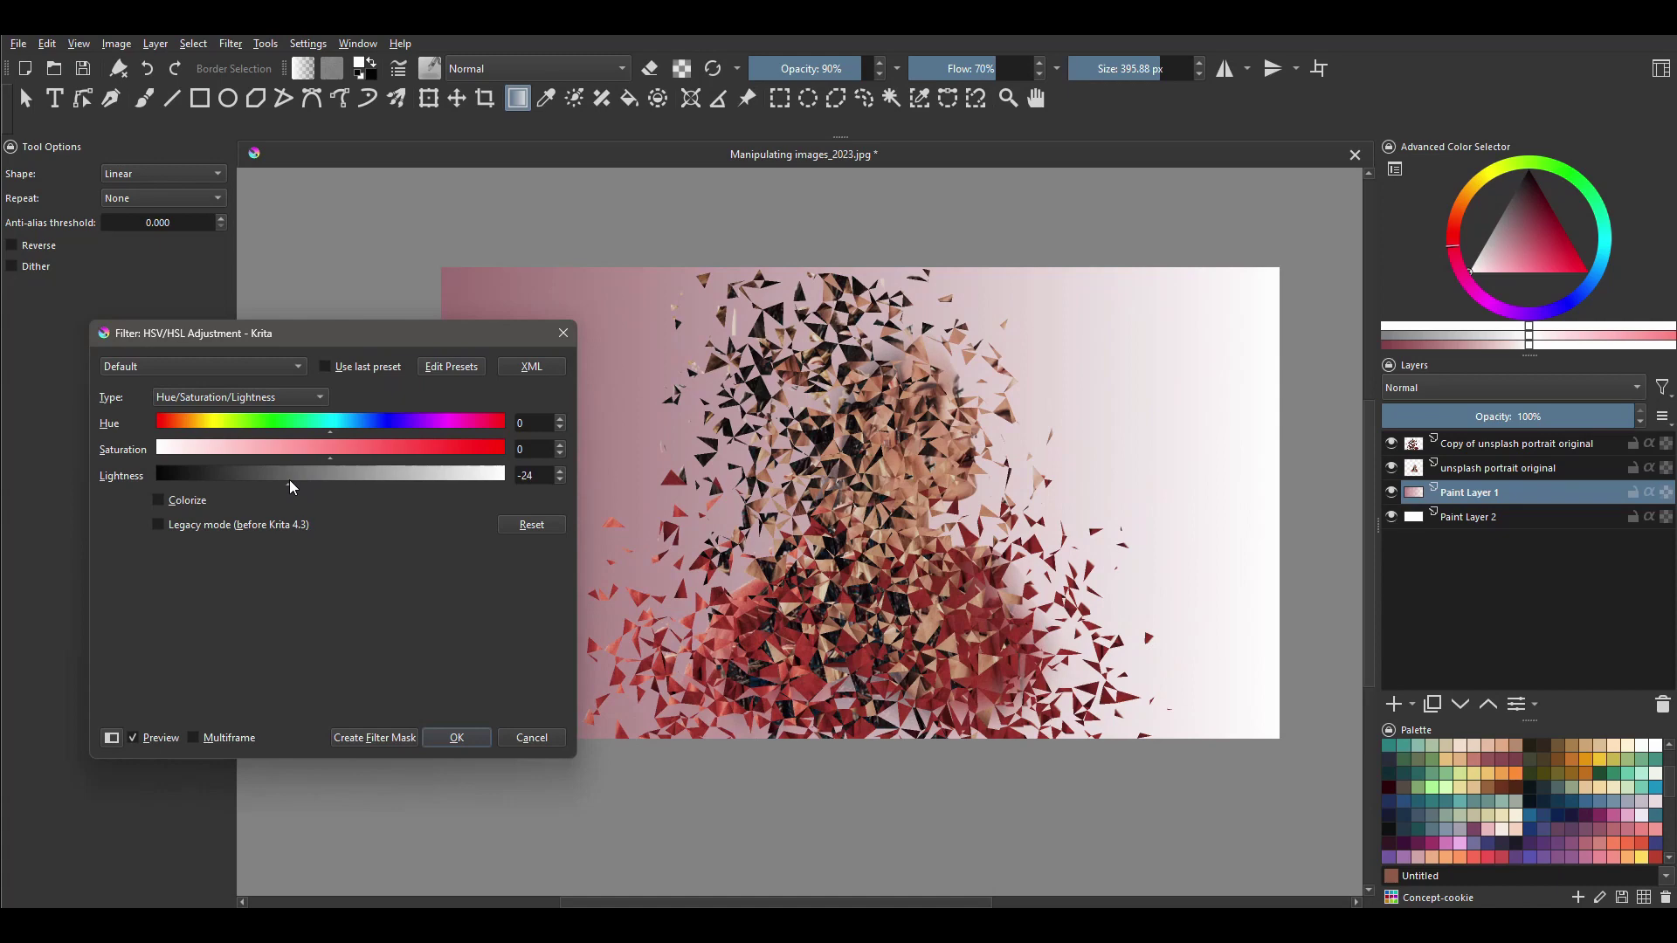
pyautogui.click(333, 458)
pyautogui.moveTo(348, 454)
pyautogui.mouseDown()
pyautogui.moveTo(370, 453)
pyautogui.moveTo(325, 429)
pyautogui.moveTo(259, 430)
pyautogui.moveTo(354, 427)
pyautogui.mouseUp()
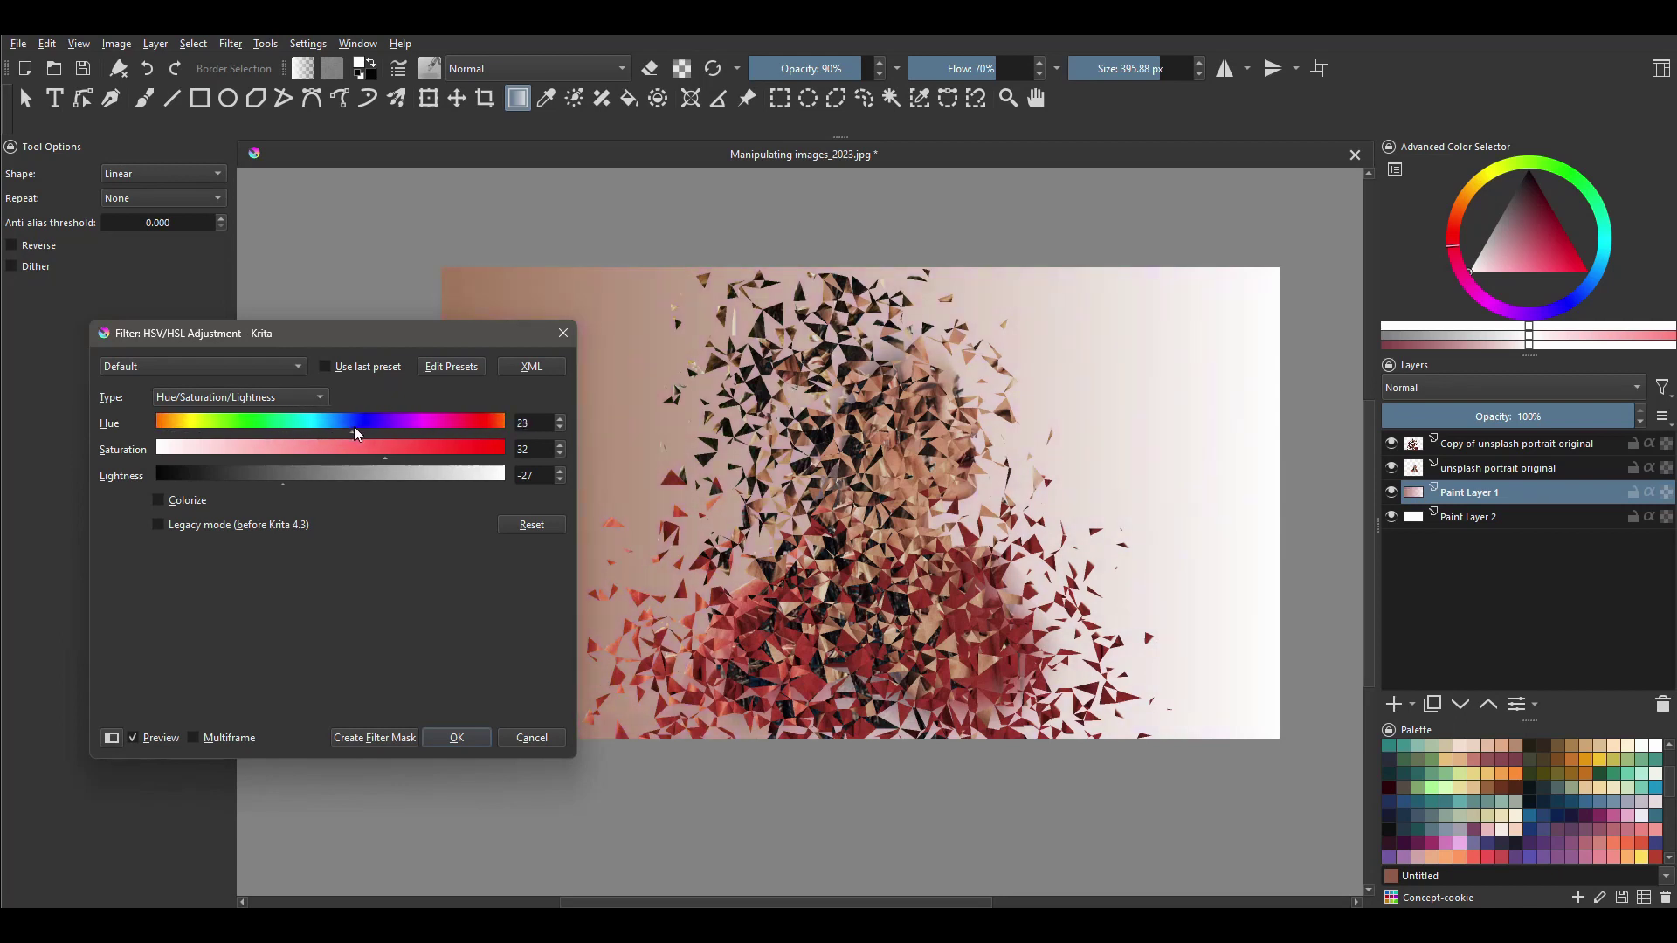
pyautogui.click(456, 737)
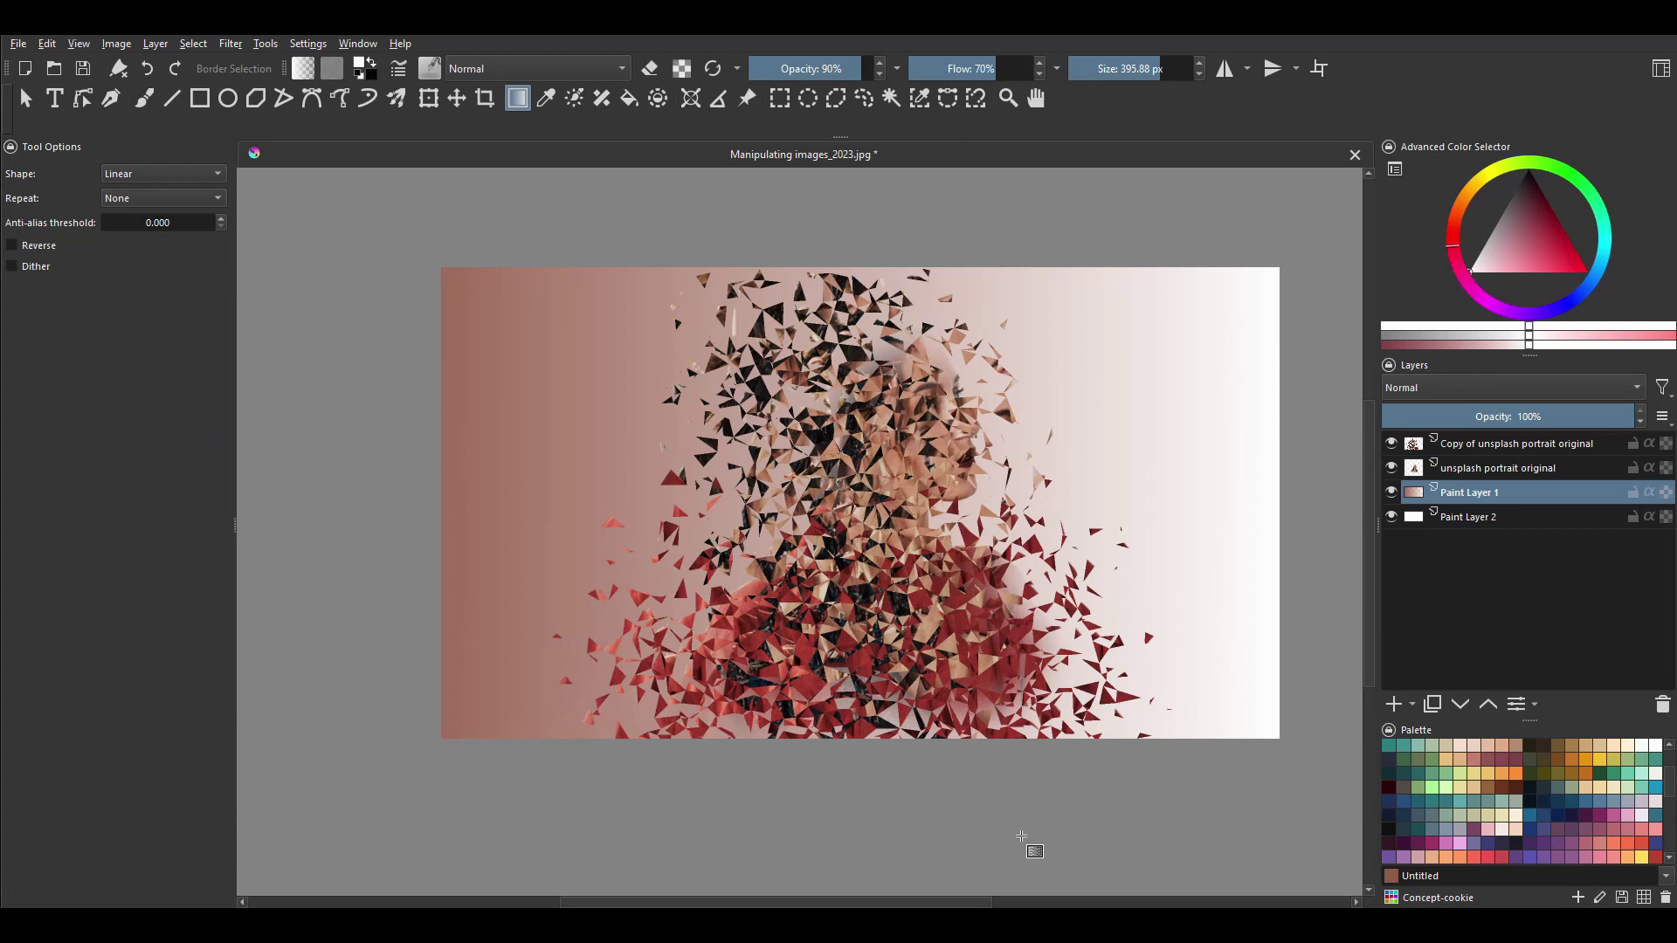